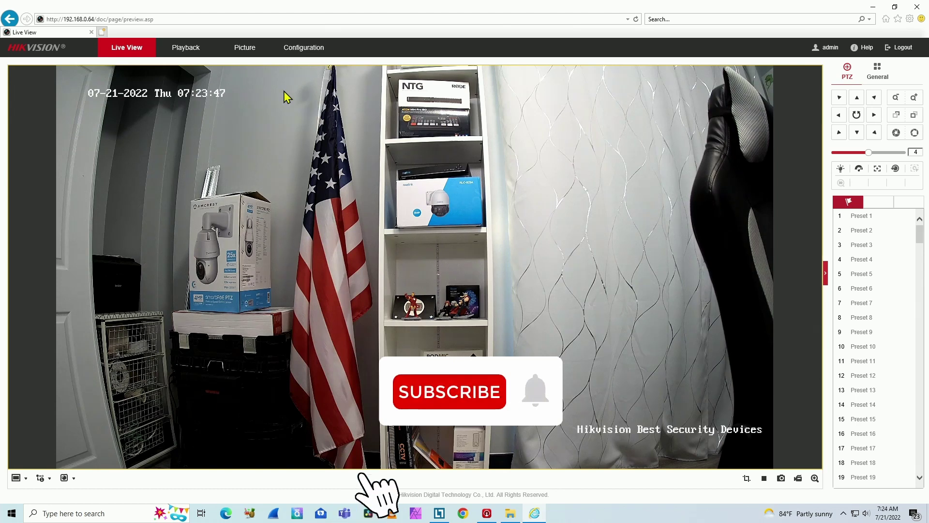
# Search the Picture page for snapshots taken from 2022-07-20 onward
pyautogui.click(244, 47)
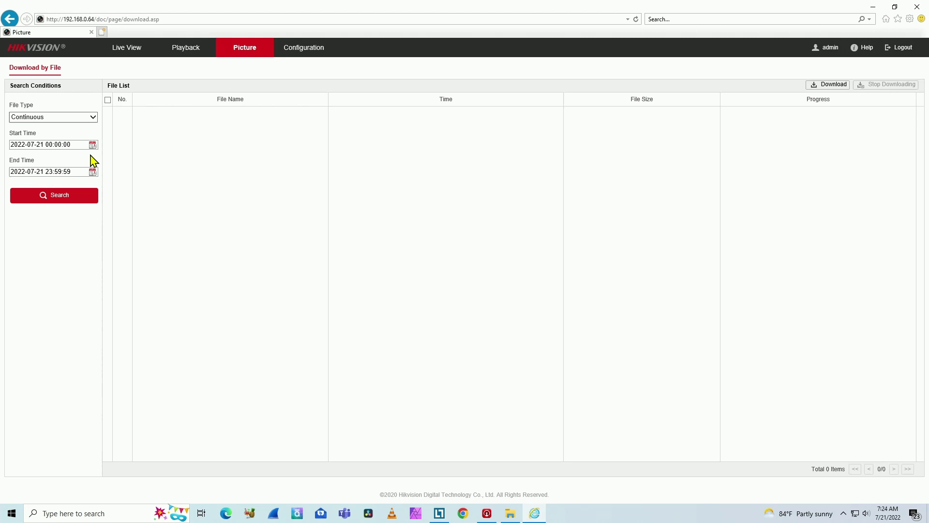
pyautogui.click(93, 144)
pyautogui.click(58, 218)
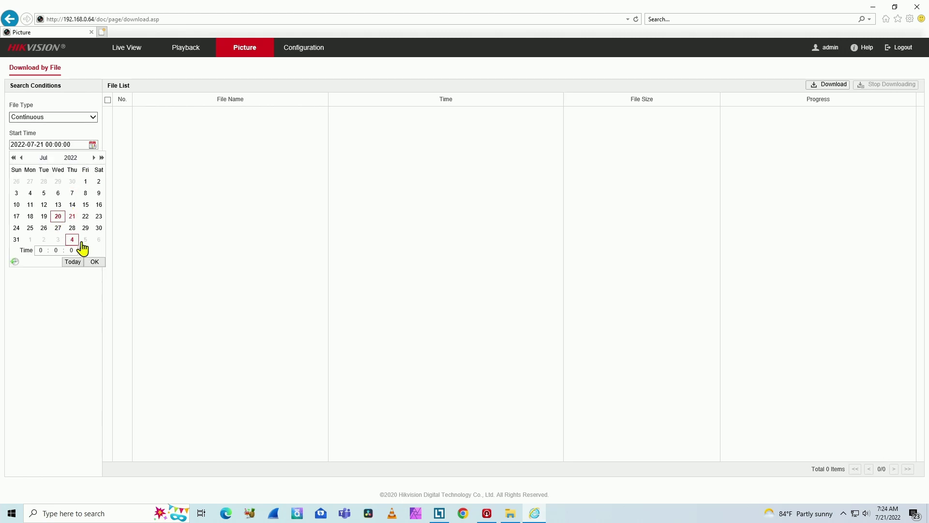
pyautogui.click(95, 262)
pyautogui.click(68, 201)
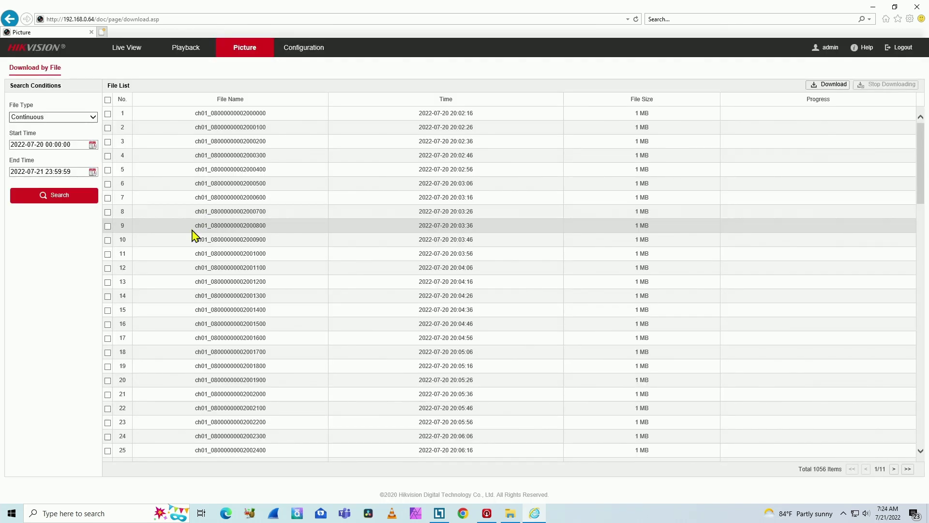
# Download the newest snapshot, number 1056 from 07:23:53, from the last results page
pyautogui.scroll(-15, 187, 264)
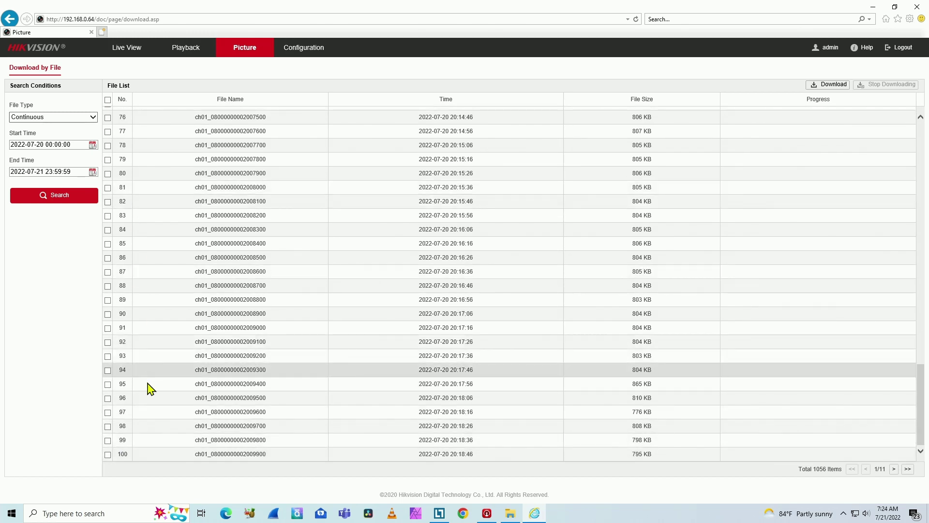
pyautogui.click(907, 469)
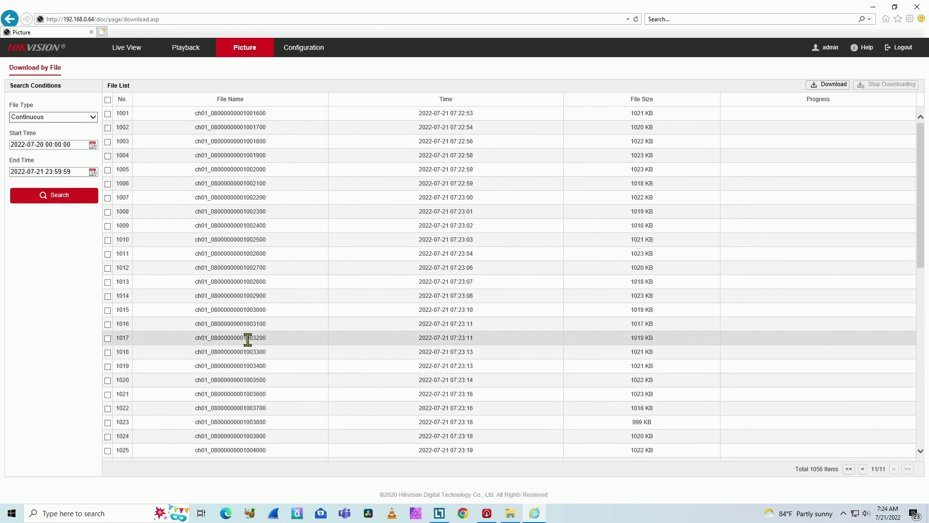
pyautogui.scroll(-10, 242, 346)
pyautogui.click(107, 455)
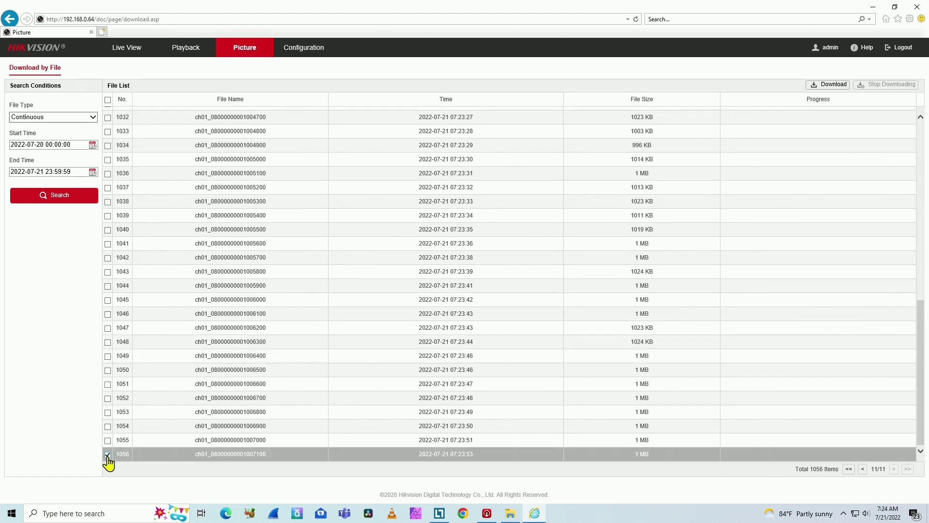
pyautogui.click(820, 86)
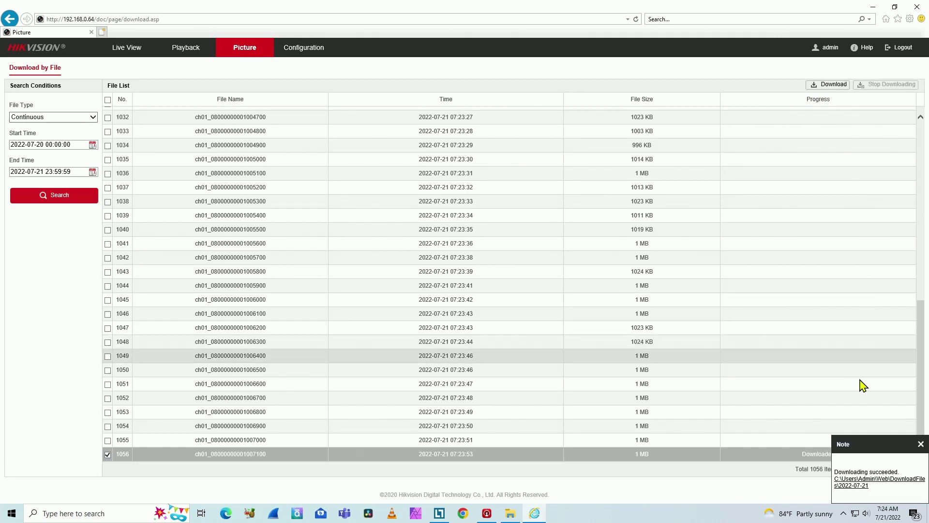
# Open the DownloadFiles\2022-07-21 folder full-screen and view the newly downloaded snapshot in Photos
pyautogui.click(866, 481)
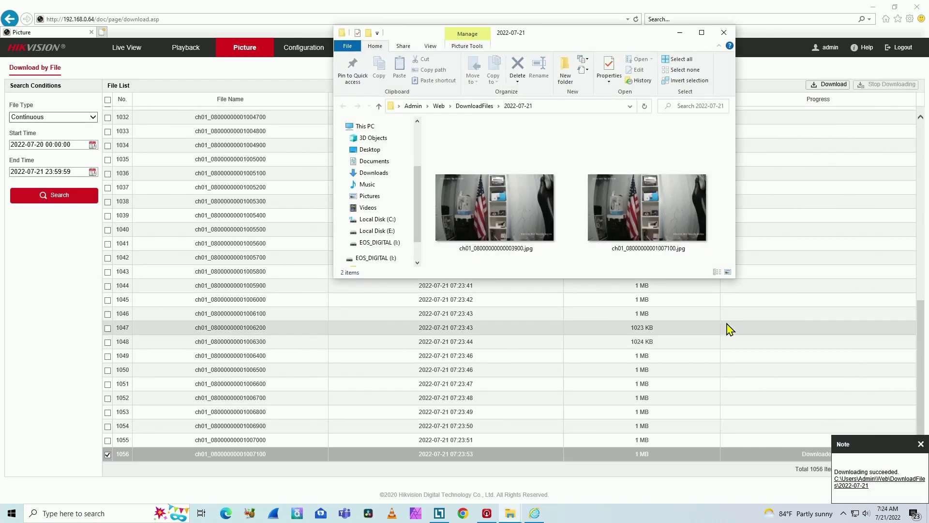
pyautogui.click(701, 32)
pyautogui.click(300, 189)
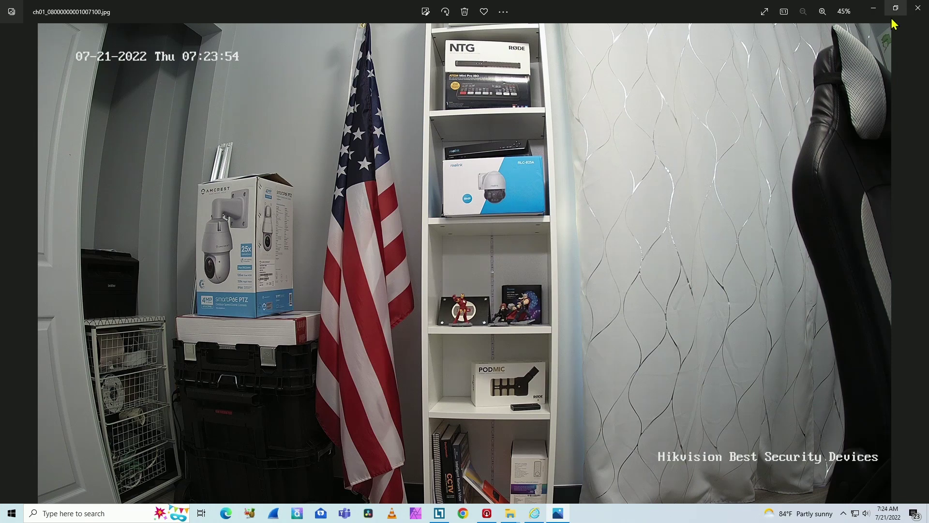
pyautogui.click(919, 11)
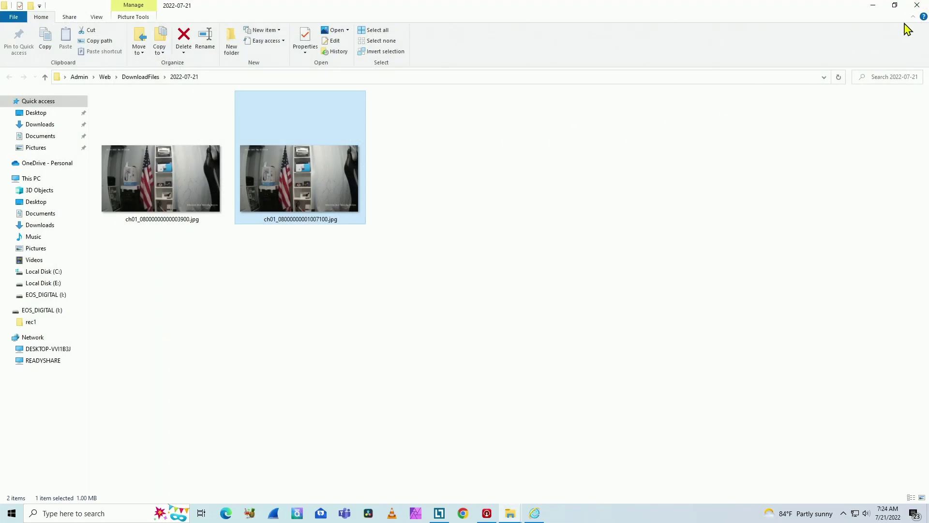
# Close the downloads folder and bring forward the EOS_DIGITAL (I:) drive window
pyautogui.click(917, 6)
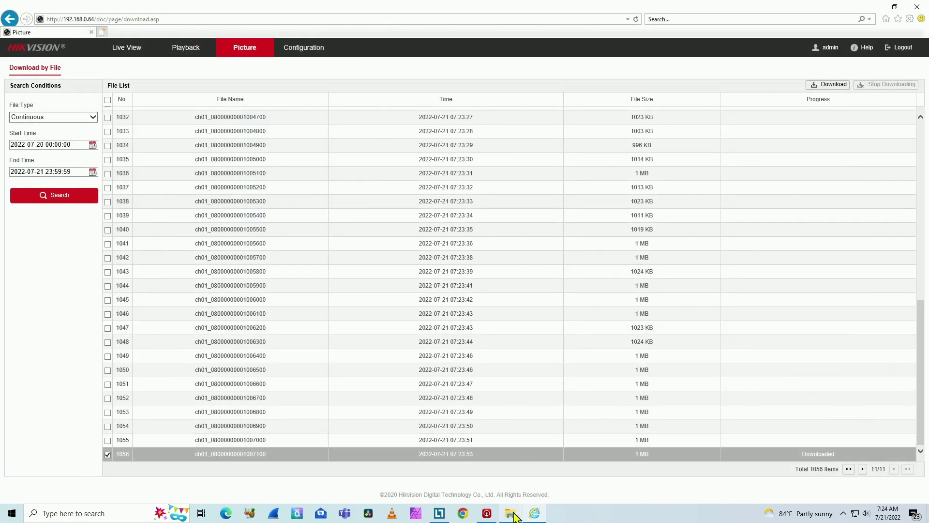
pyautogui.moveTo(510, 512)
pyautogui.click(504, 492)
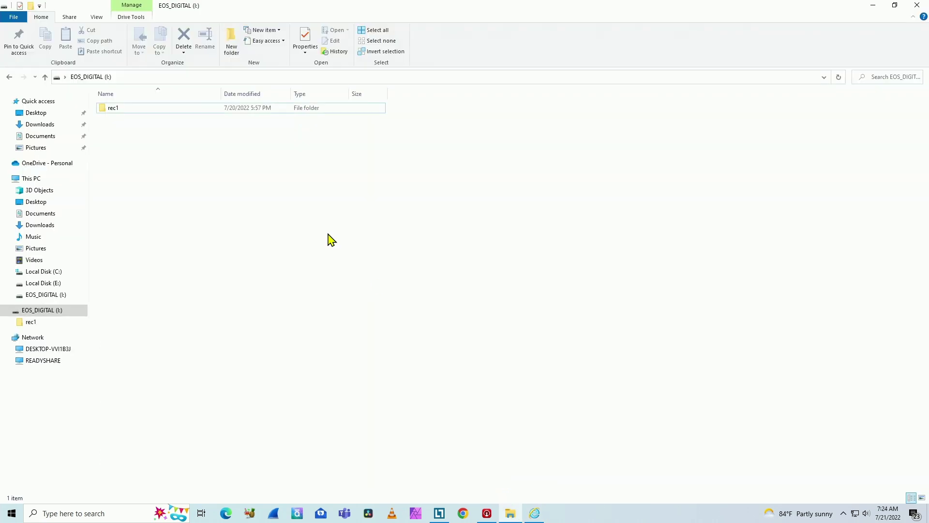
pyautogui.moveTo(121, 119)
# Show Net HDD entry 1 details: NAS at 192.168.0.160, path \rec1, SMB/CIFS
pyautogui.click(535, 514)
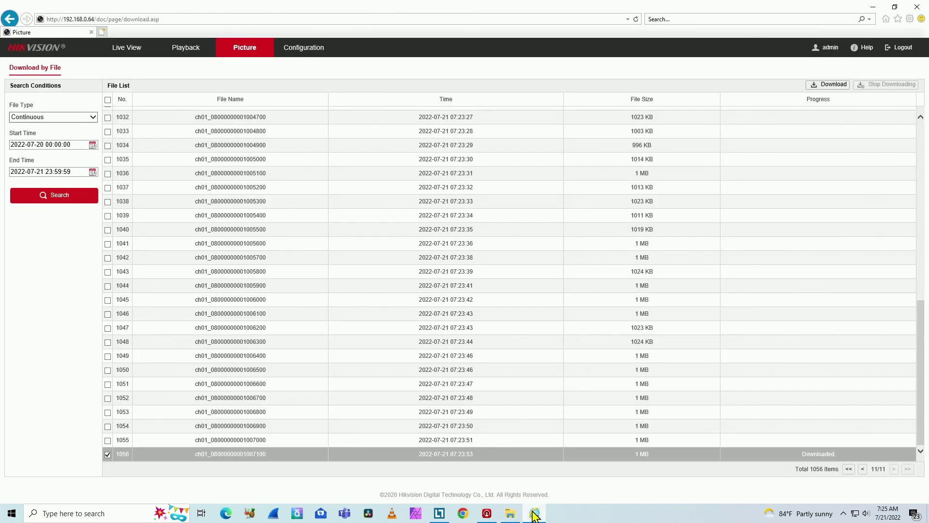
pyautogui.click(301, 55)
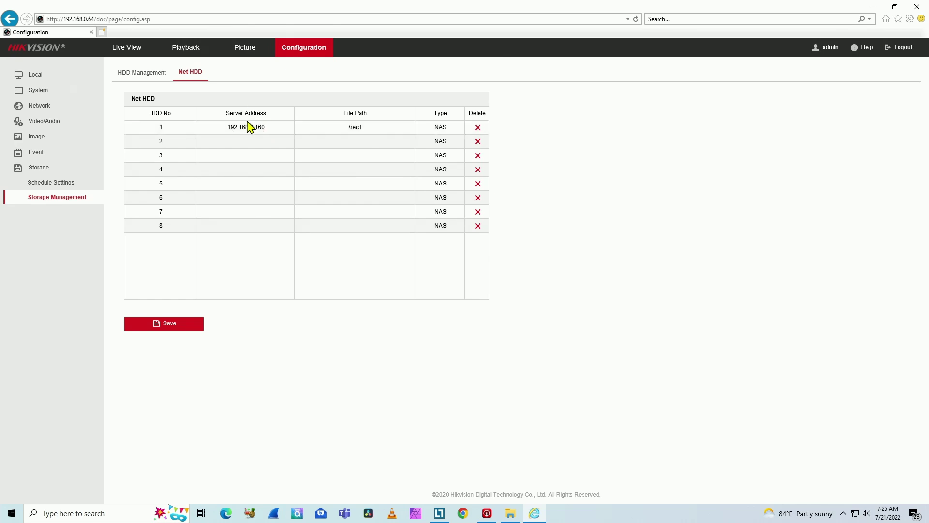
pyautogui.click(282, 131)
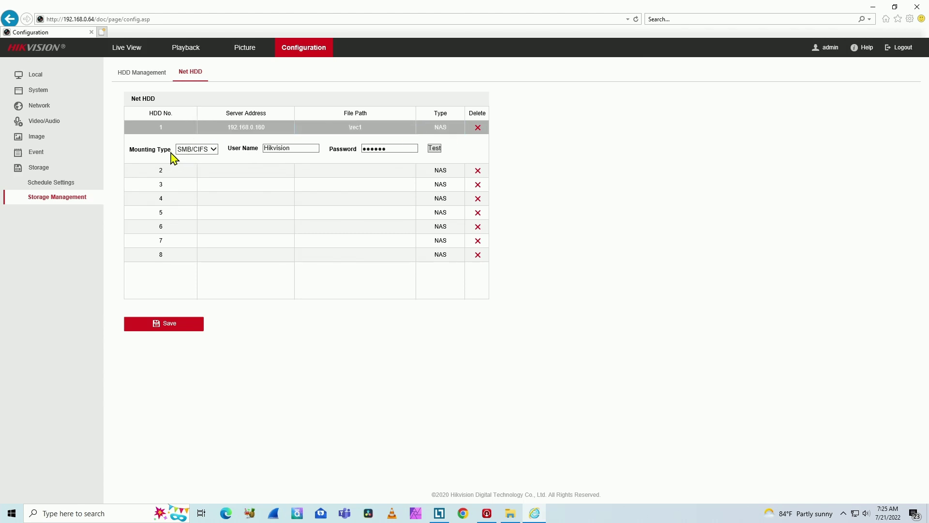
# Keep SMB/CIFS mounting for network disk 1 at 192.168.0.160 and pass the connection test
pyautogui.click(212, 153)
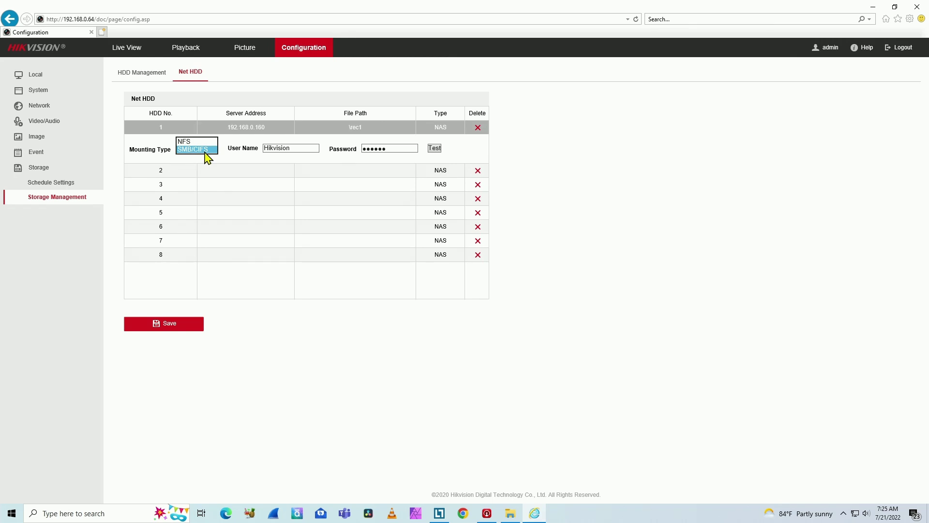
pyautogui.click(208, 150)
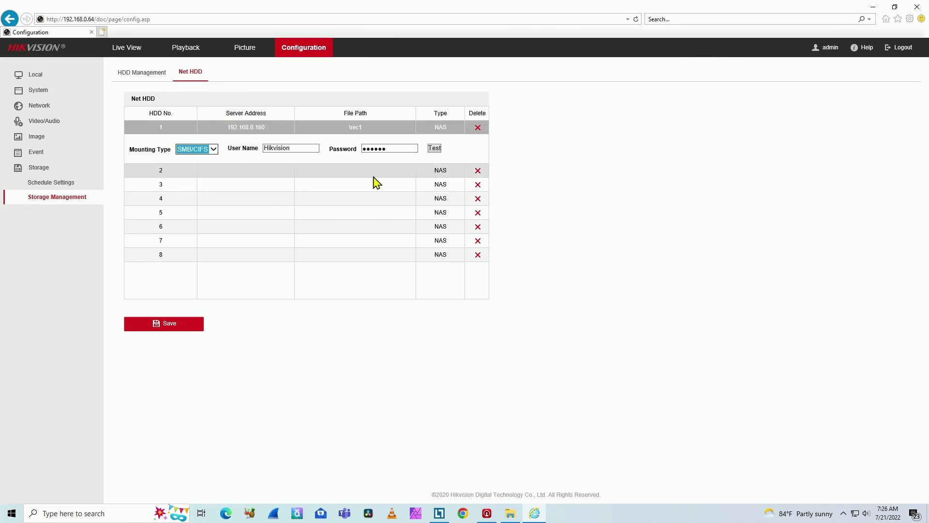
pyautogui.click(435, 149)
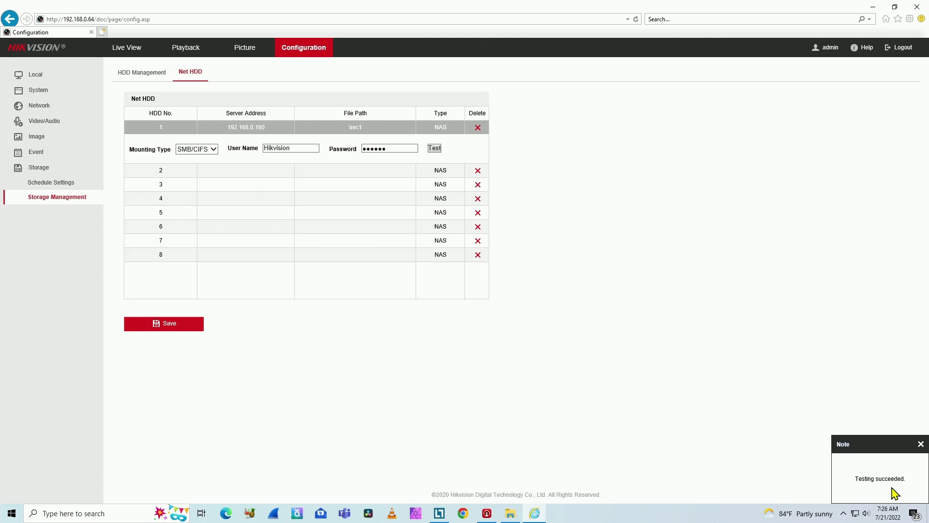
pyautogui.click(921, 444)
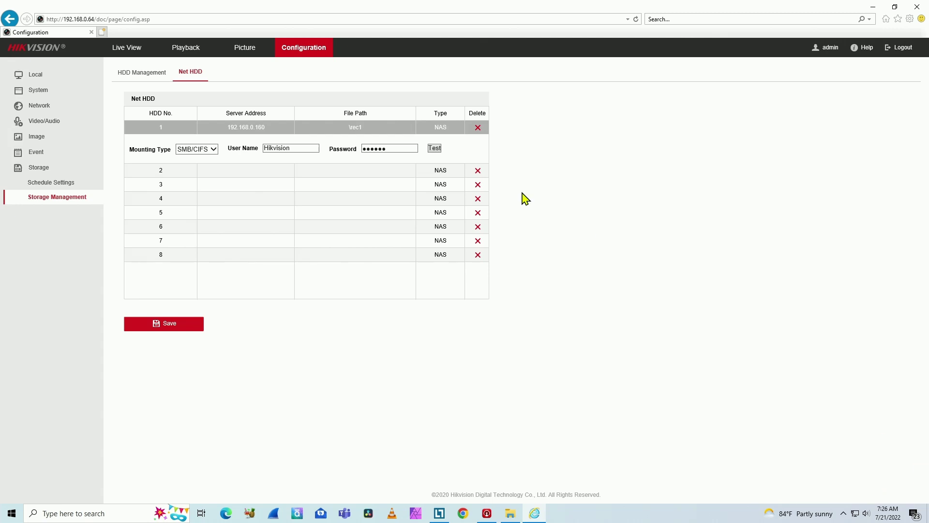
# Save the Net HDD settings and tick the 29.69GB NAS disk 9 under HDD Management
pyautogui.click(189, 325)
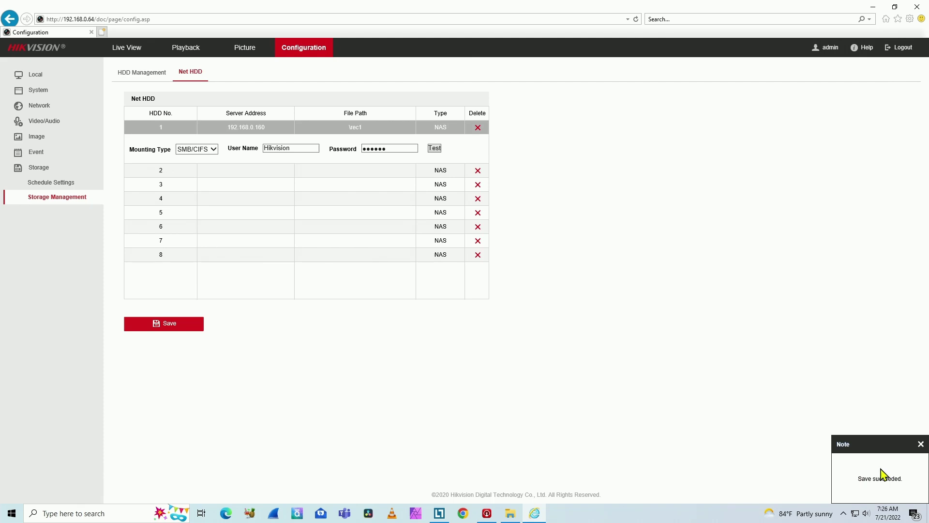
pyautogui.click(146, 82)
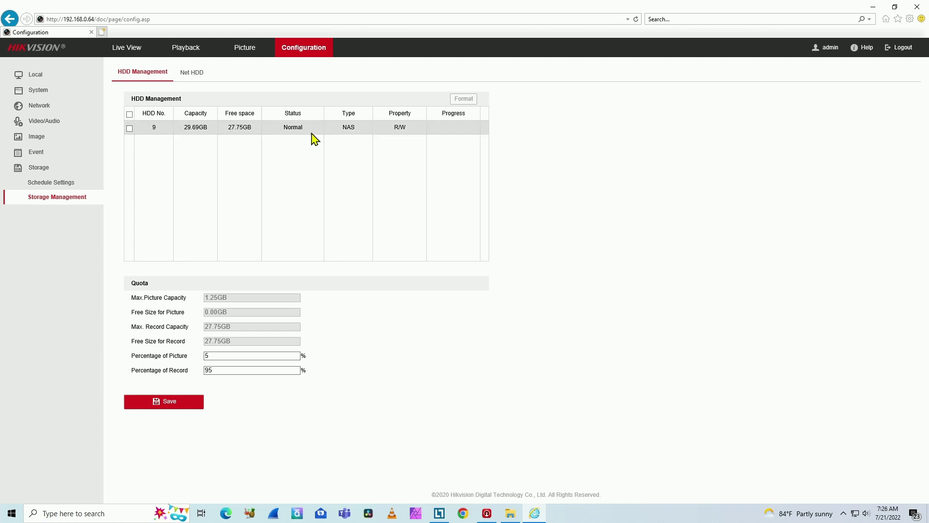
pyautogui.click(129, 129)
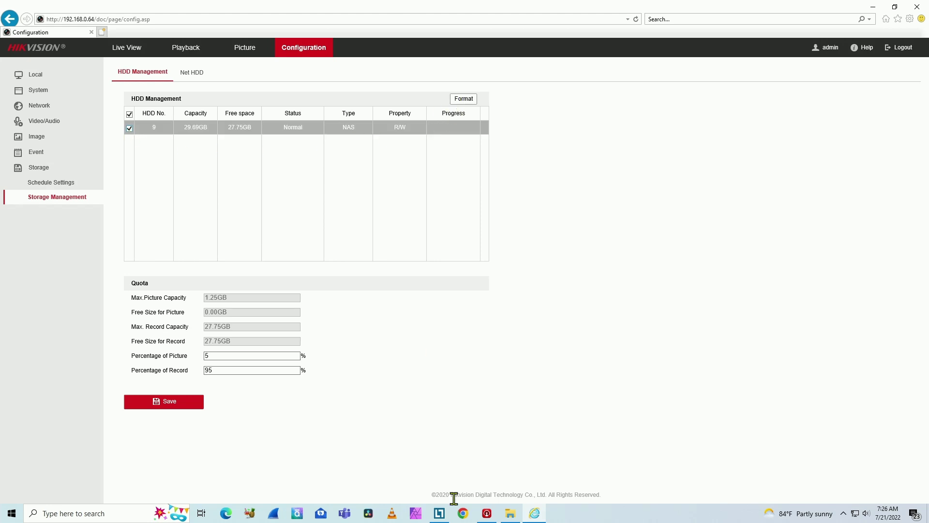
pyautogui.click(510, 513)
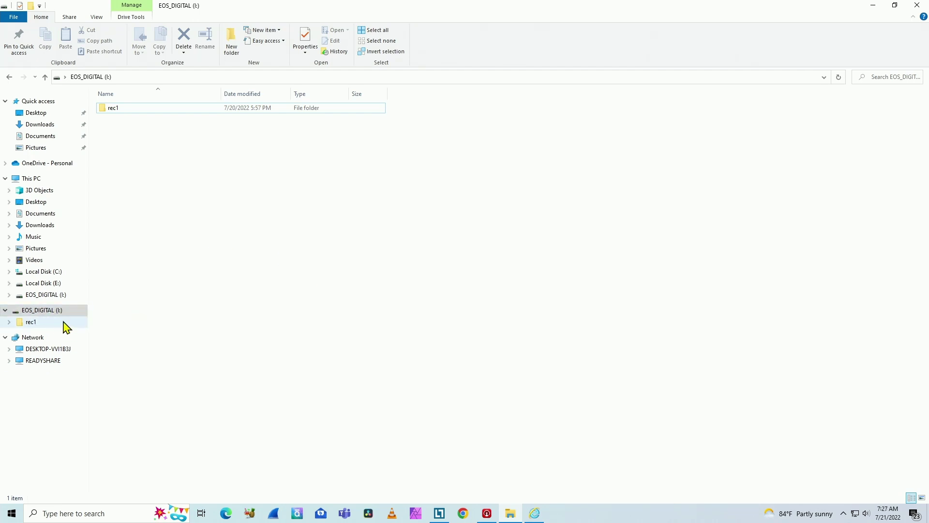
# Back on EOS_DIGITAL (I:), make a new folder and name it rec2
pyautogui.click(51, 274)
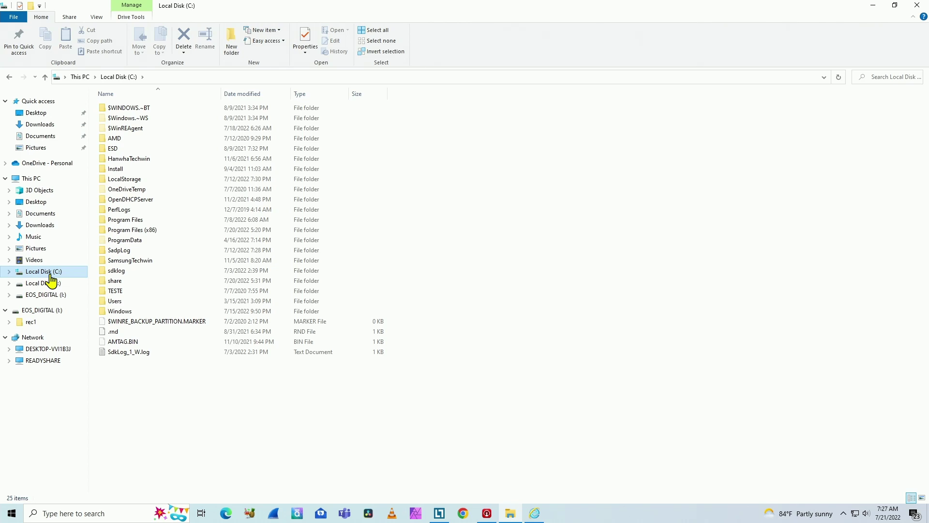
pyautogui.click(48, 312)
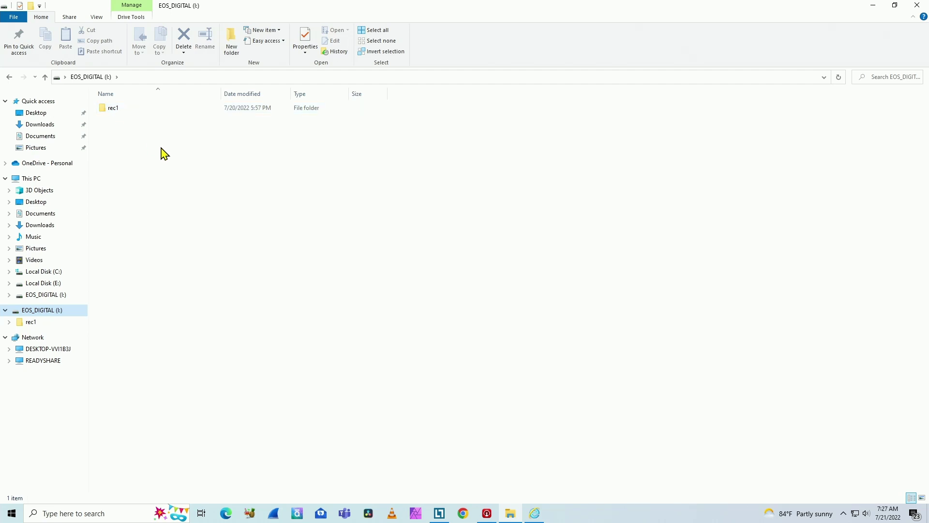
pyautogui.rightClick(158, 180)
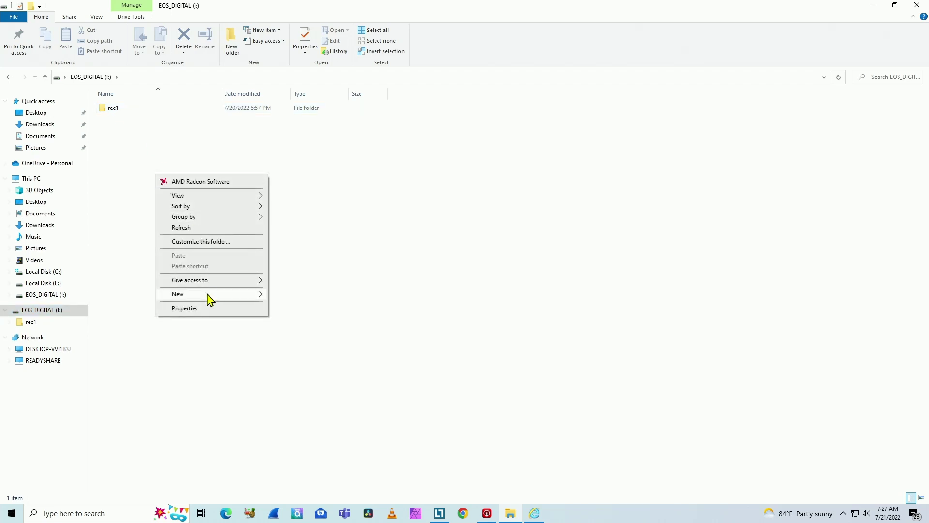
pyautogui.moveTo(211, 299)
pyautogui.click(290, 296)
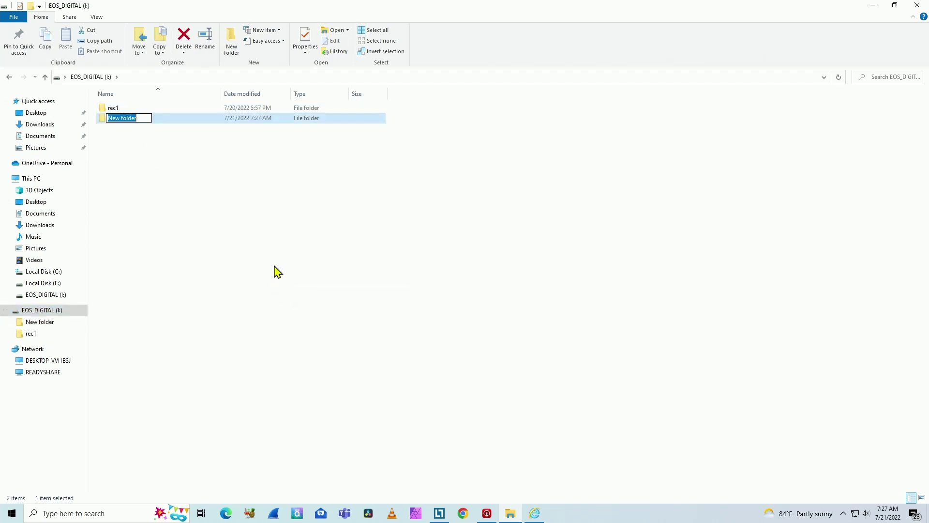
pyautogui.write('rec2')
pyautogui.click(276, 232)
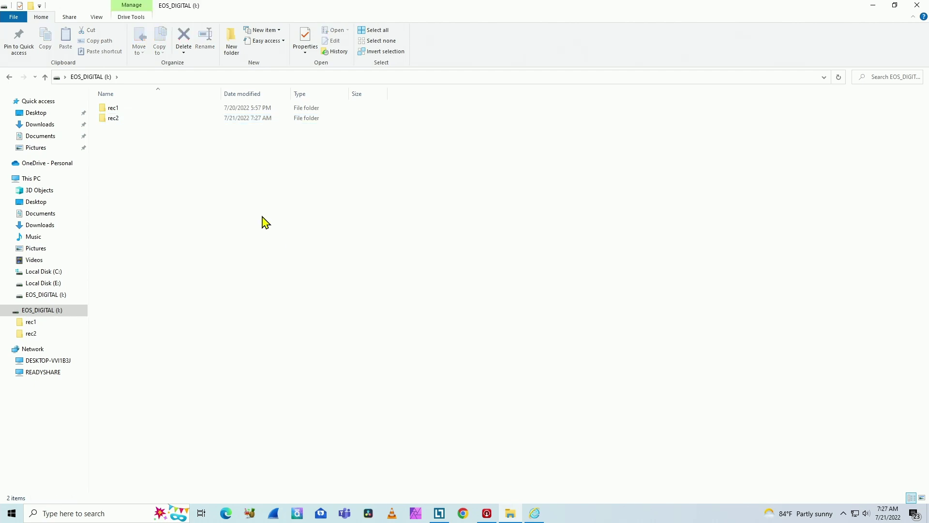
# In rec2's sharing settings, add the Hikvision user to the share list
pyautogui.rightClick(116, 121)
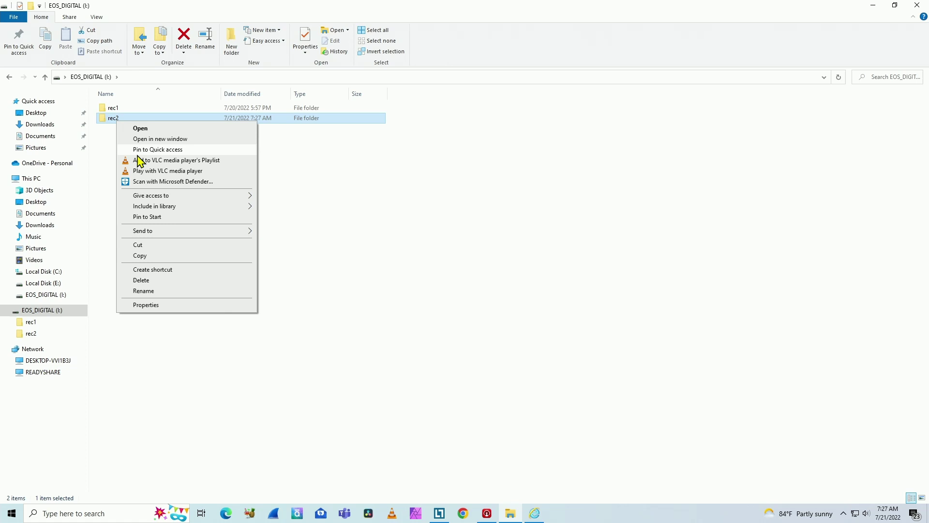
pyautogui.click(184, 305)
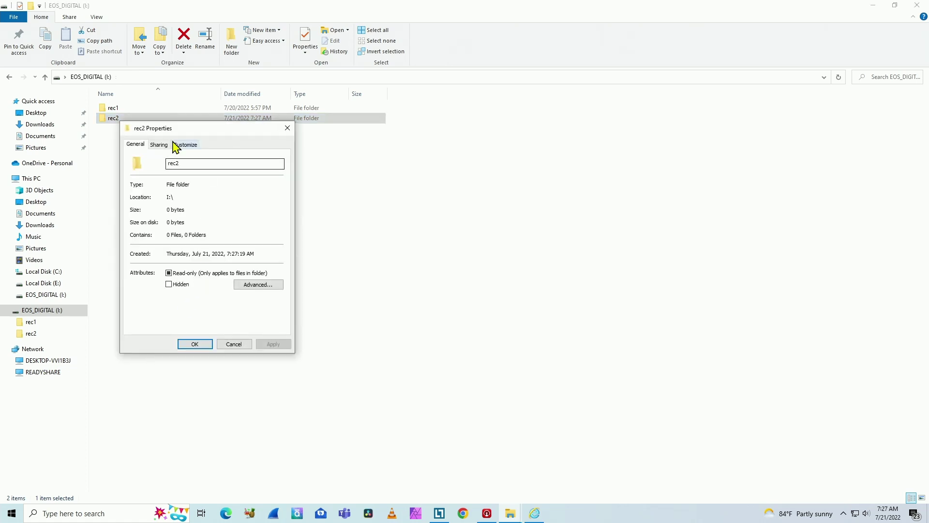
pyautogui.click(157, 146)
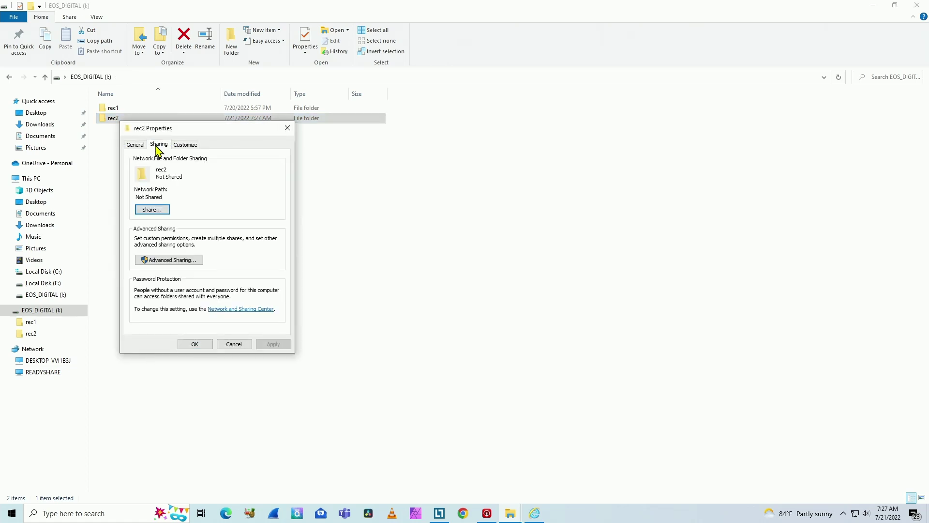
pyautogui.click(152, 210)
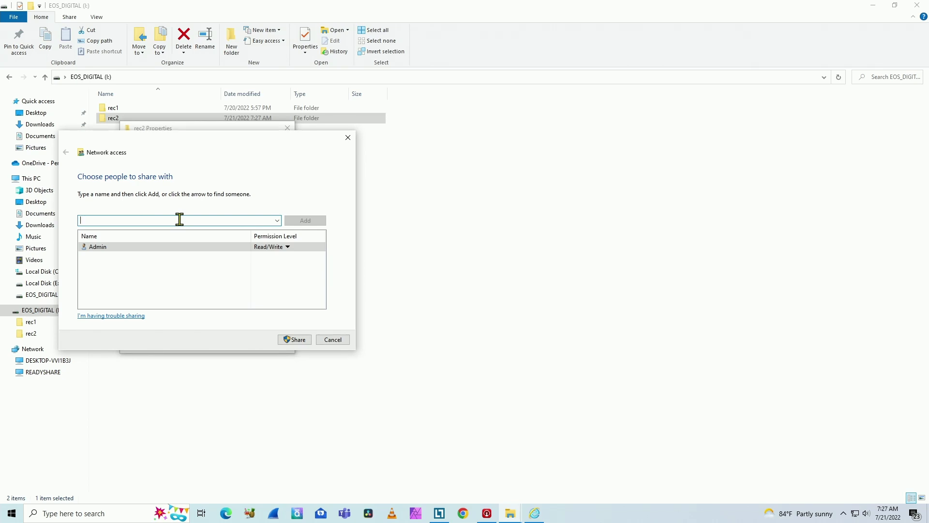
pyautogui.write('Him')
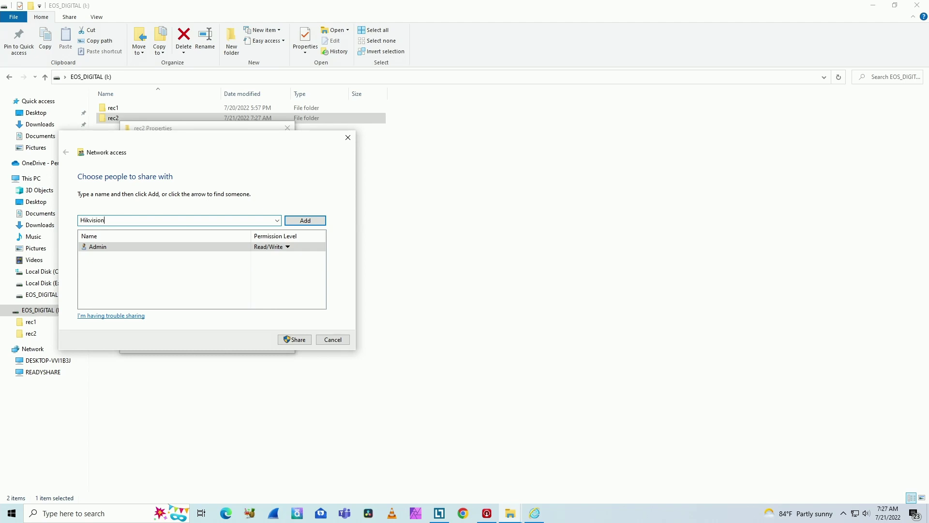
pyautogui.click(309, 220)
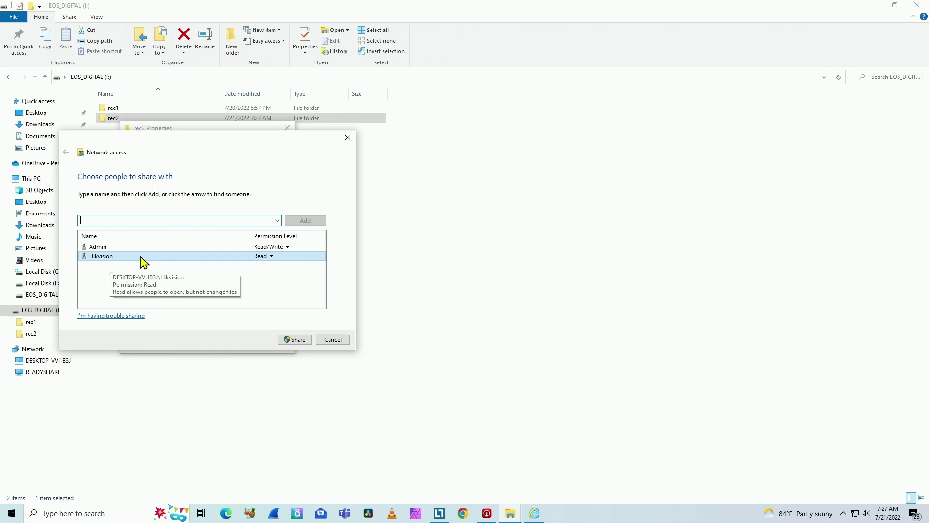
# Give Hikvision Read/Write permission, share rec2, and close its Properties
pyautogui.click(271, 256)
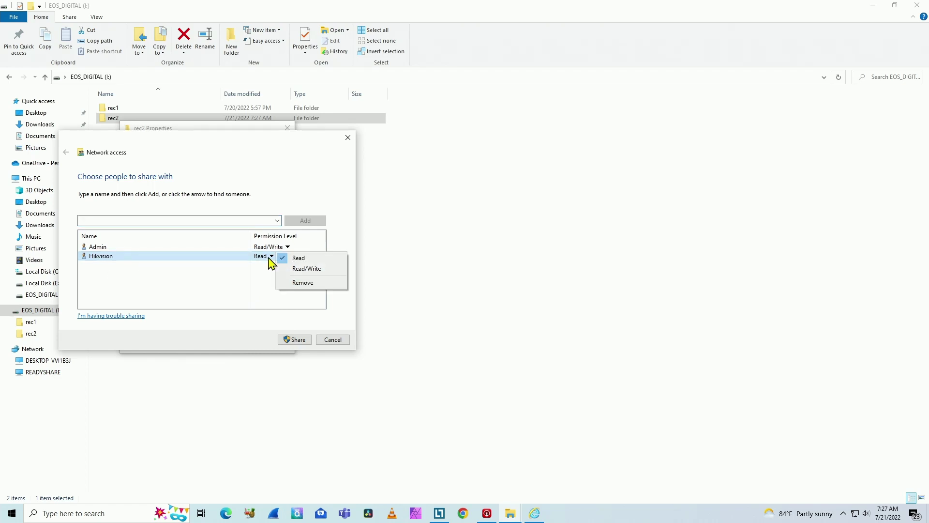
pyautogui.click(309, 270)
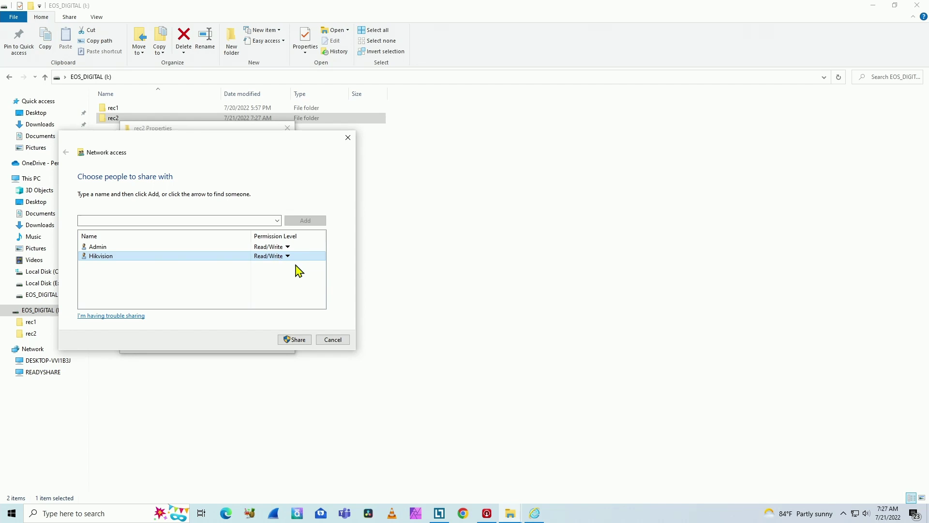
pyautogui.click(297, 340)
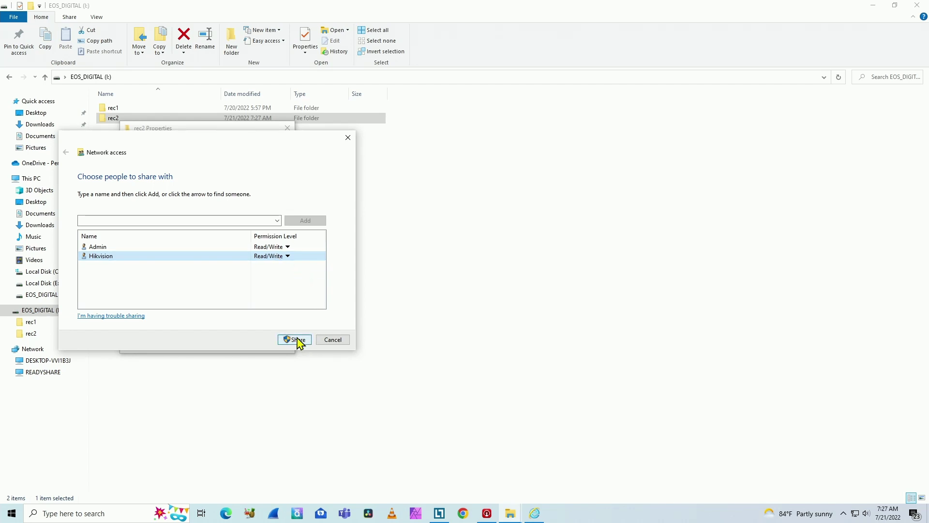
pyautogui.click(297, 340)
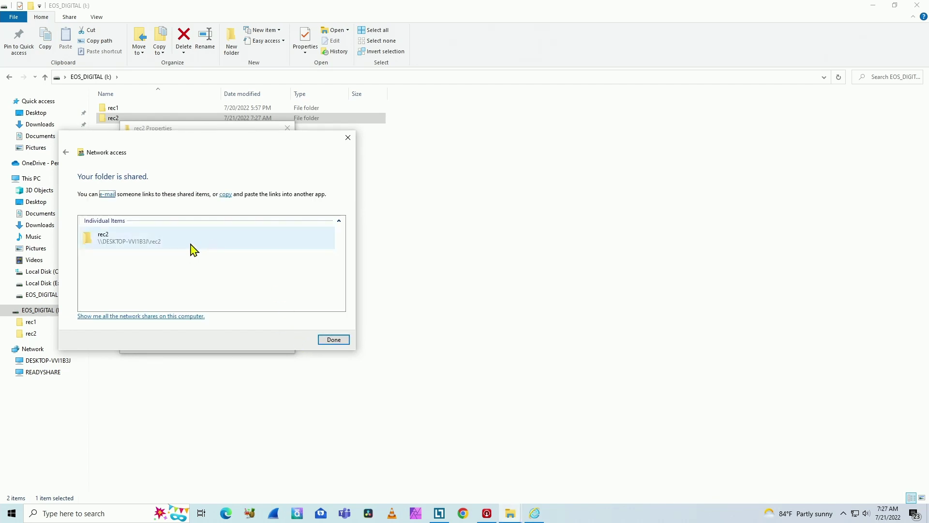
pyautogui.click(145, 316)
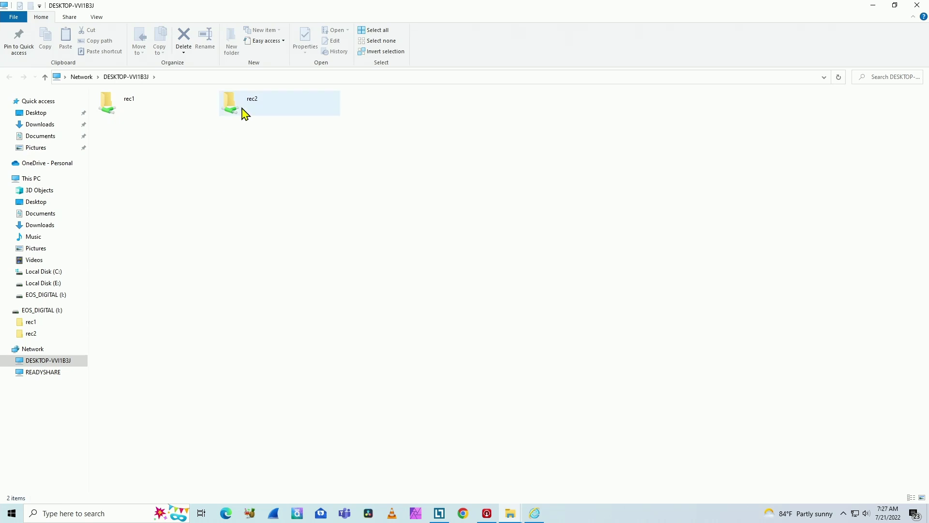
pyautogui.click(916, 7)
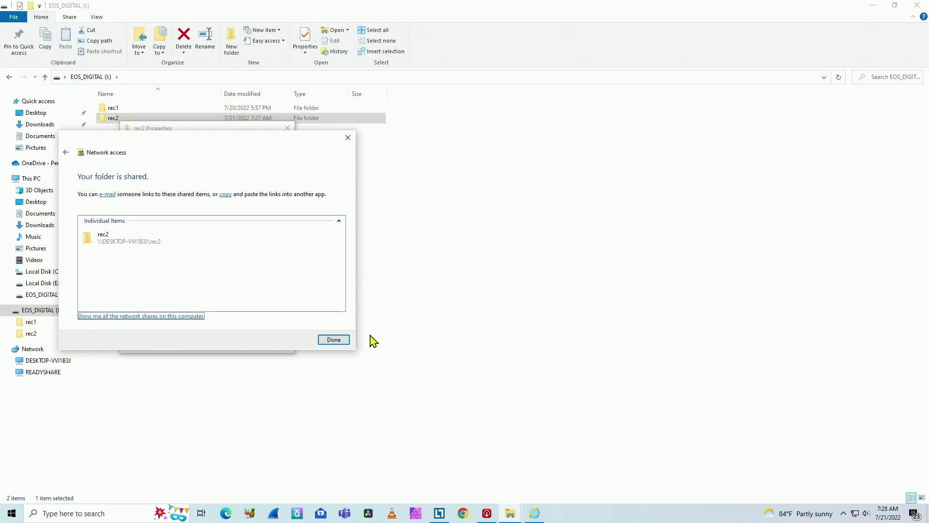
pyautogui.click(332, 340)
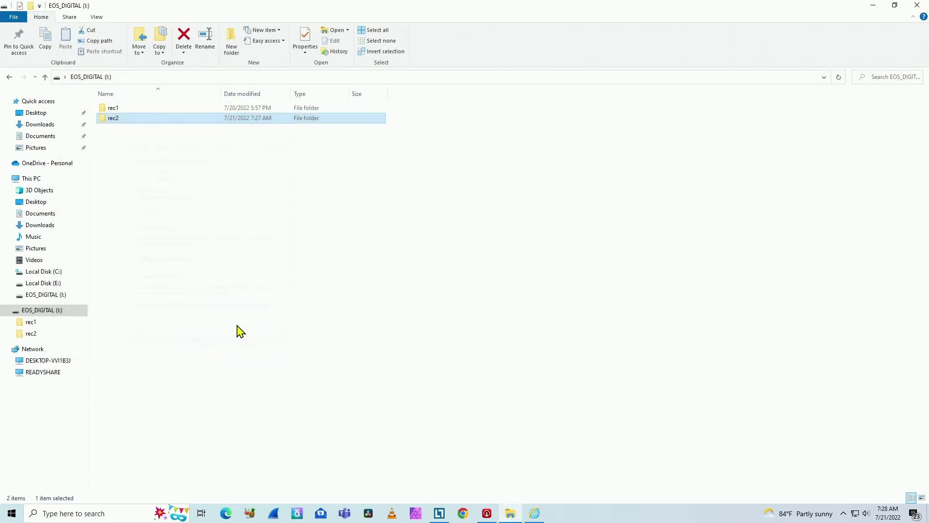
pyautogui.click(194, 344)
pyautogui.click(71, 513)
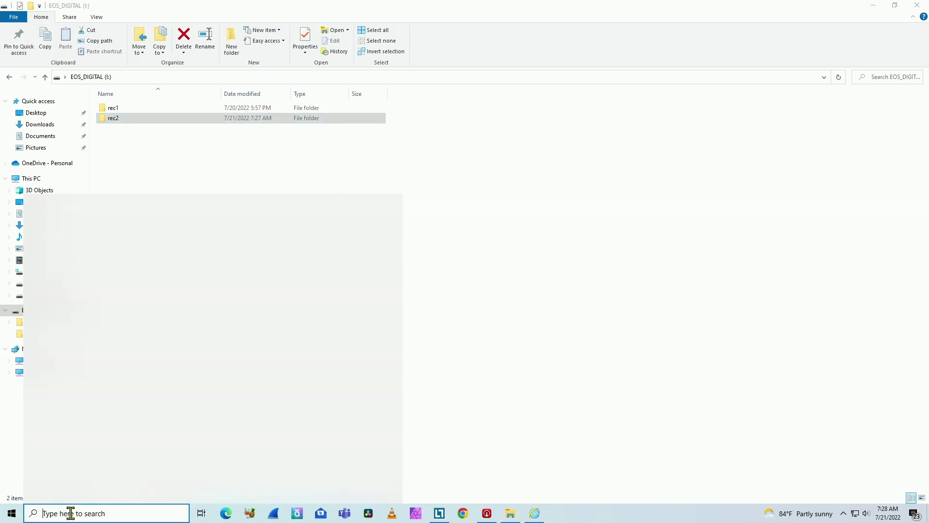
pyautogui.write('user')
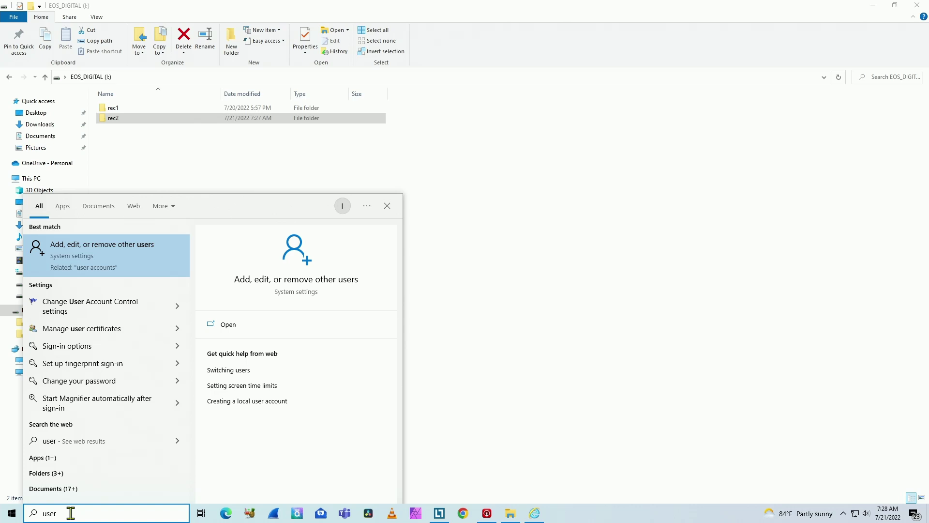
pyautogui.click(135, 263)
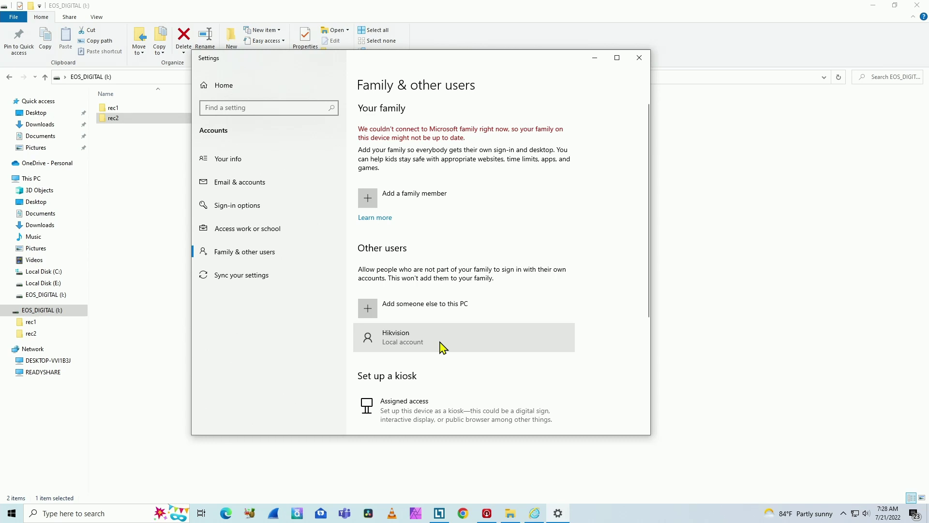
pyautogui.click(371, 309)
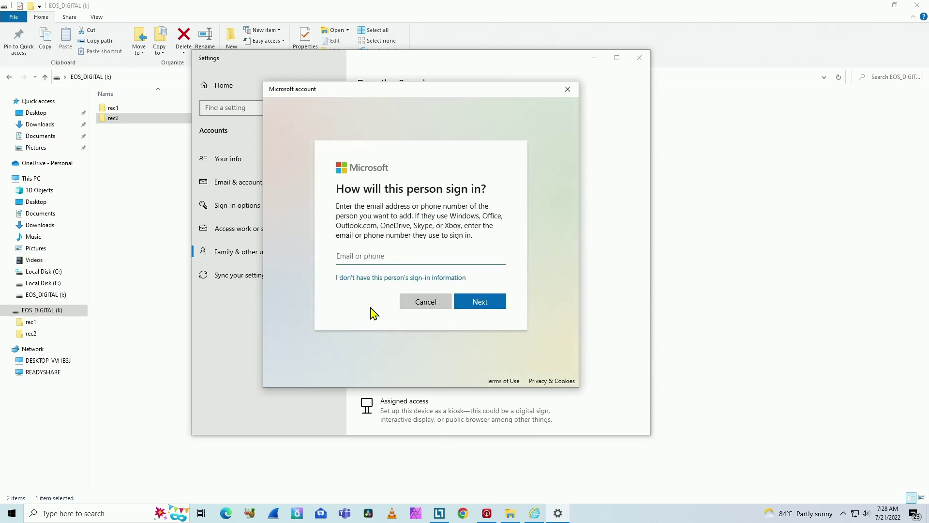
pyautogui.click(369, 278)
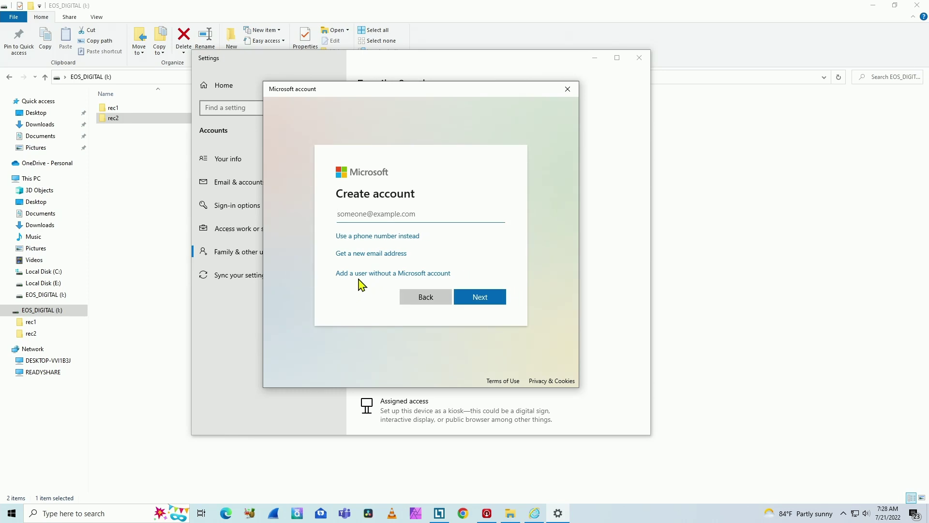
pyautogui.click(376, 274)
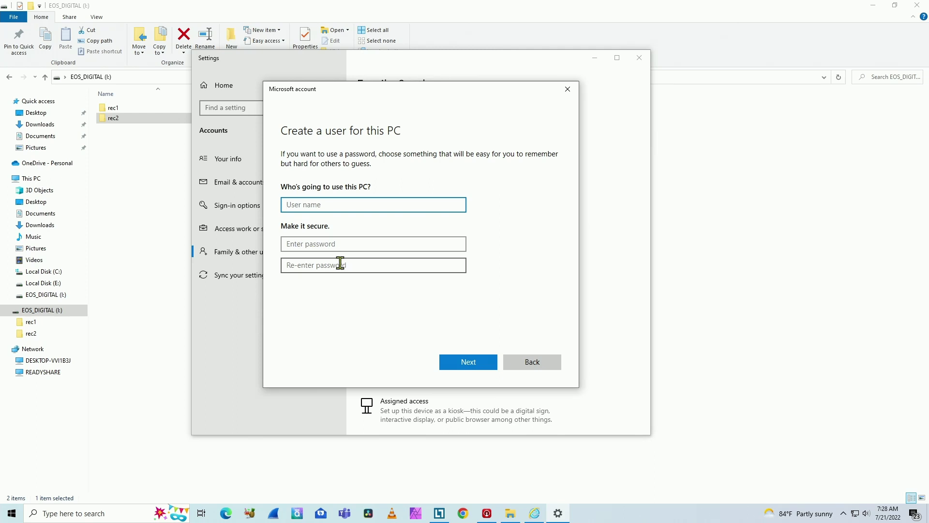
pyautogui.click(566, 90)
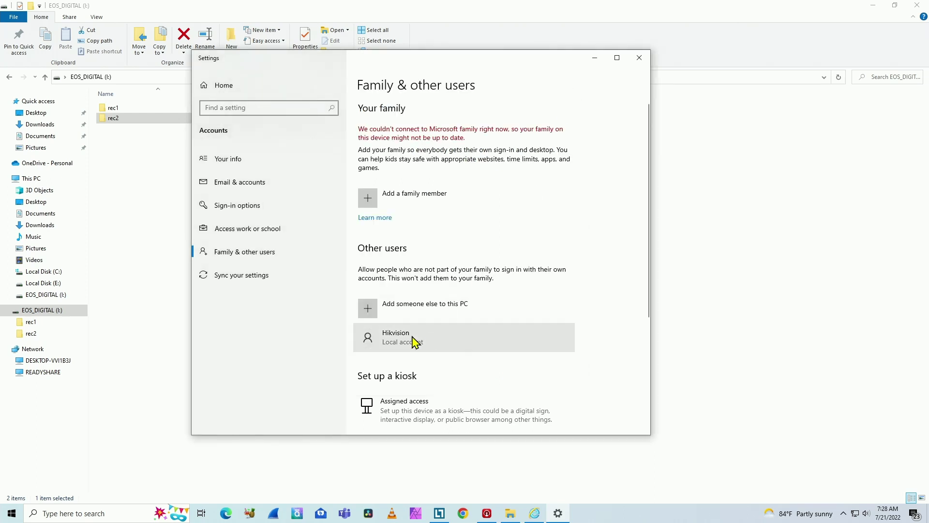
pyautogui.click(595, 57)
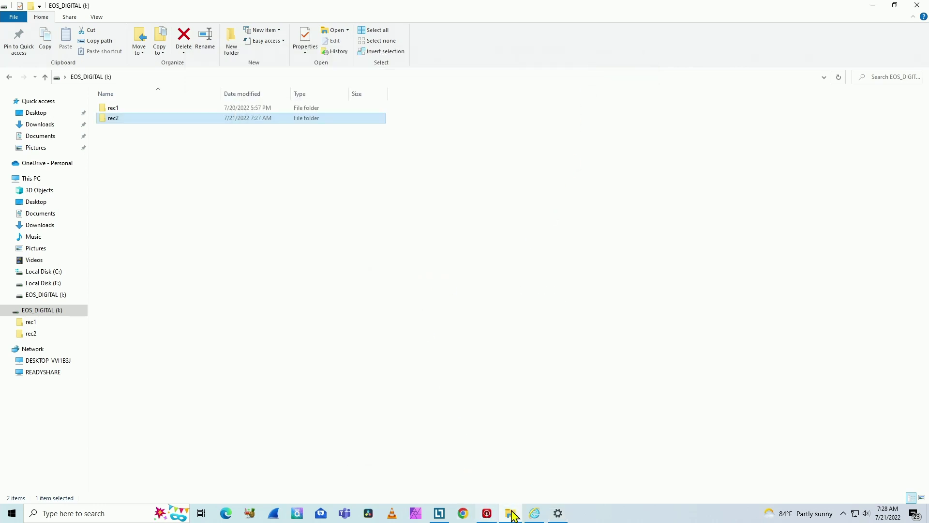
# Check Net HDD entry 192.168.0.160 and confirm NAS disk 9 (29.69GB) shows Normal status
pyautogui.click(534, 512)
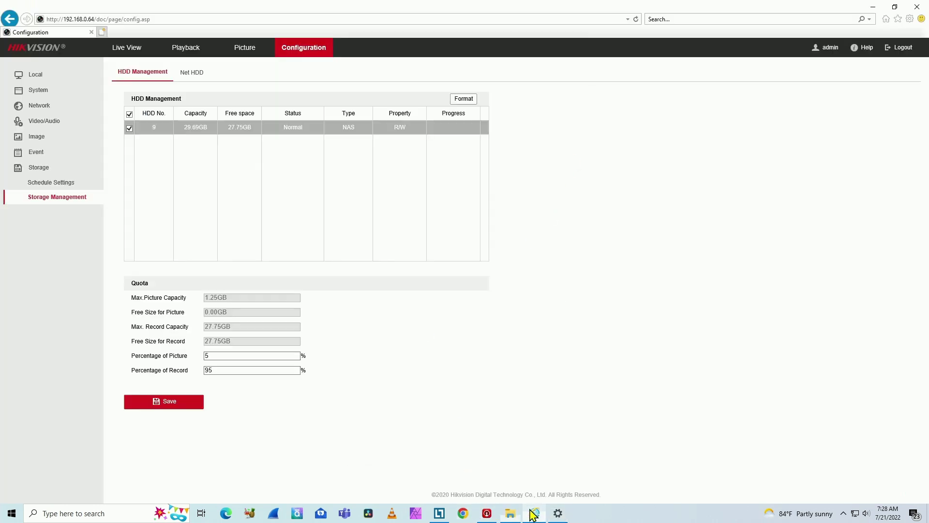
pyautogui.click(193, 74)
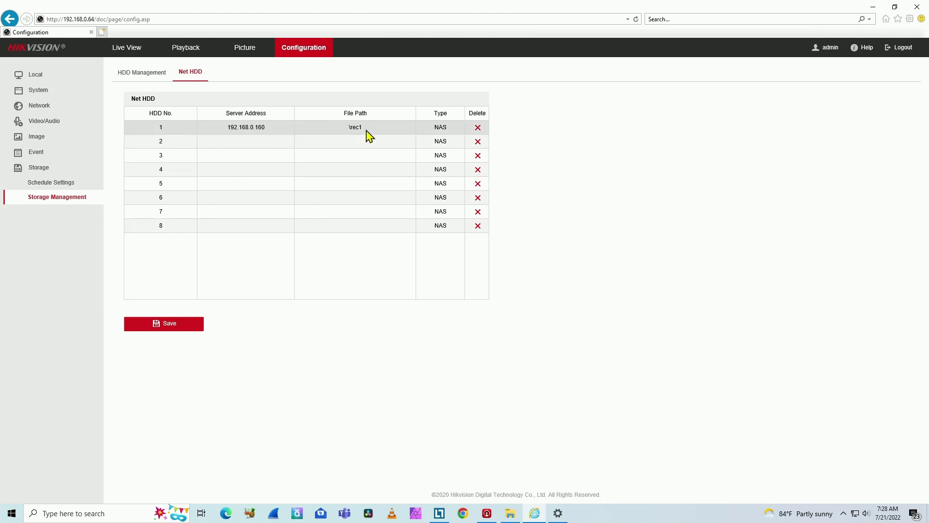
pyautogui.click(266, 142)
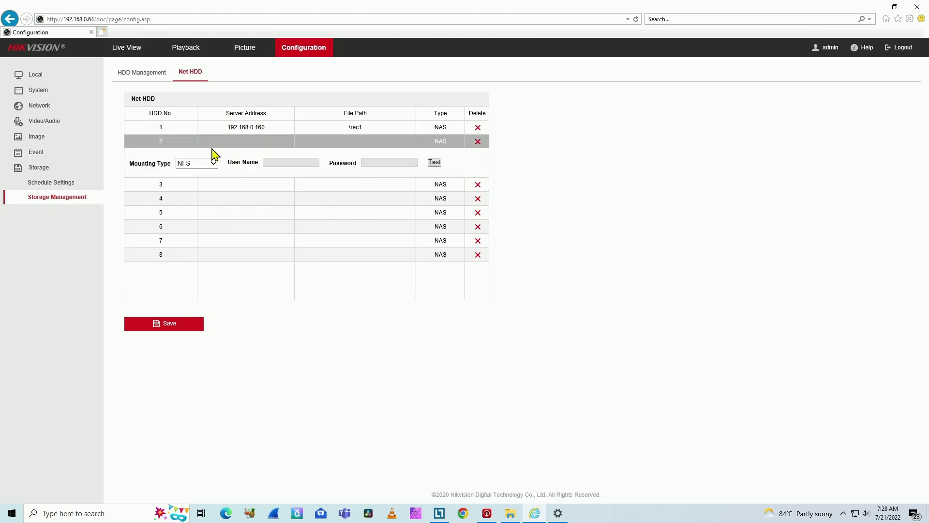
pyautogui.click(269, 130)
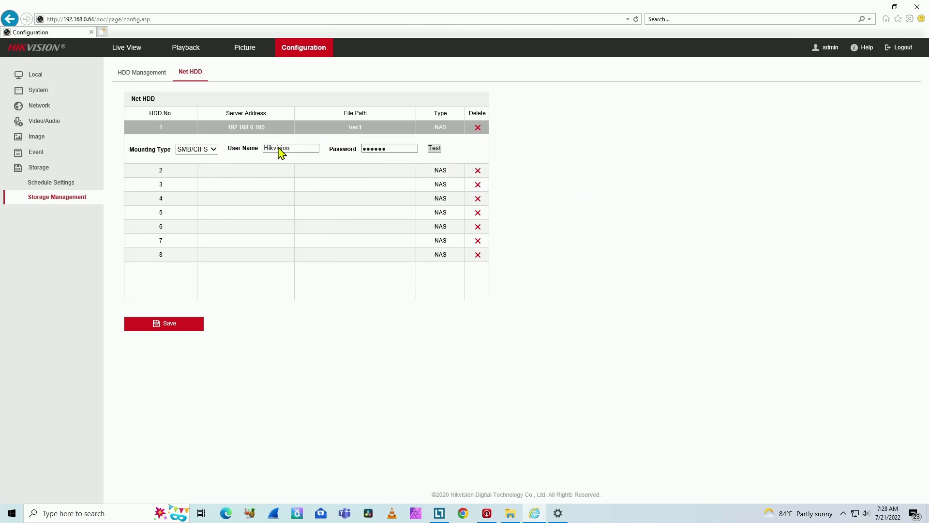
pyautogui.click(141, 73)
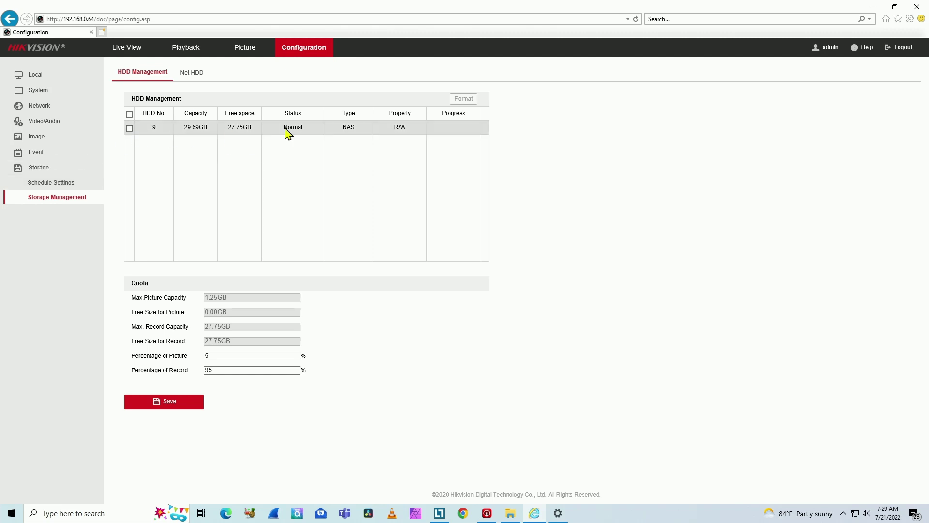
pyautogui.click(73, 184)
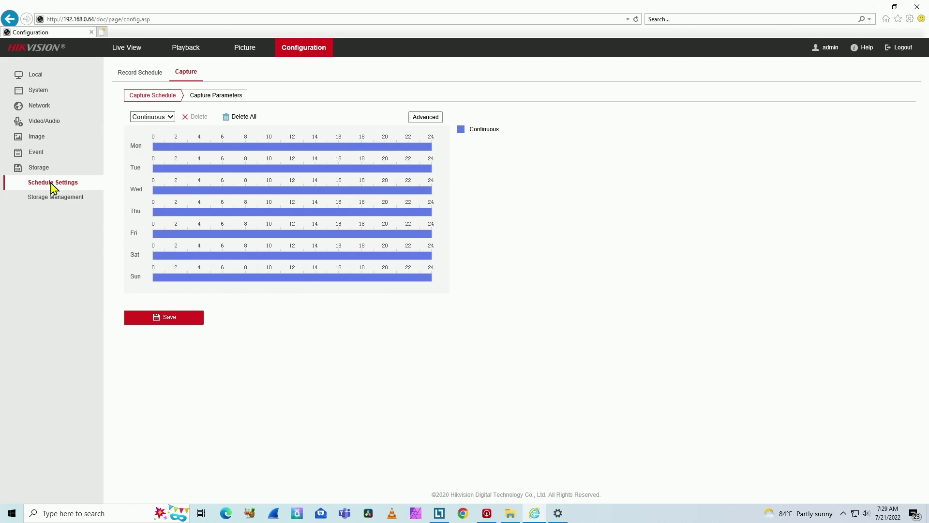
pyautogui.click(145, 78)
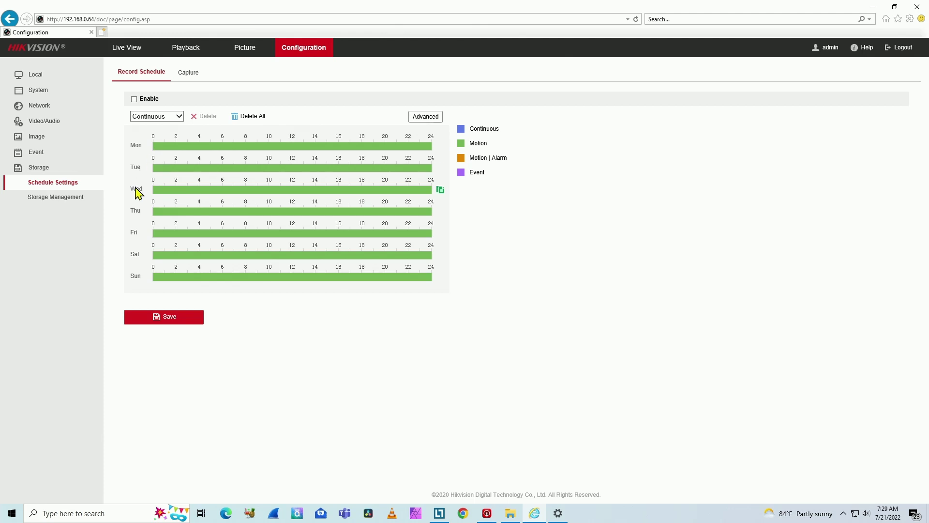
pyautogui.click(190, 73)
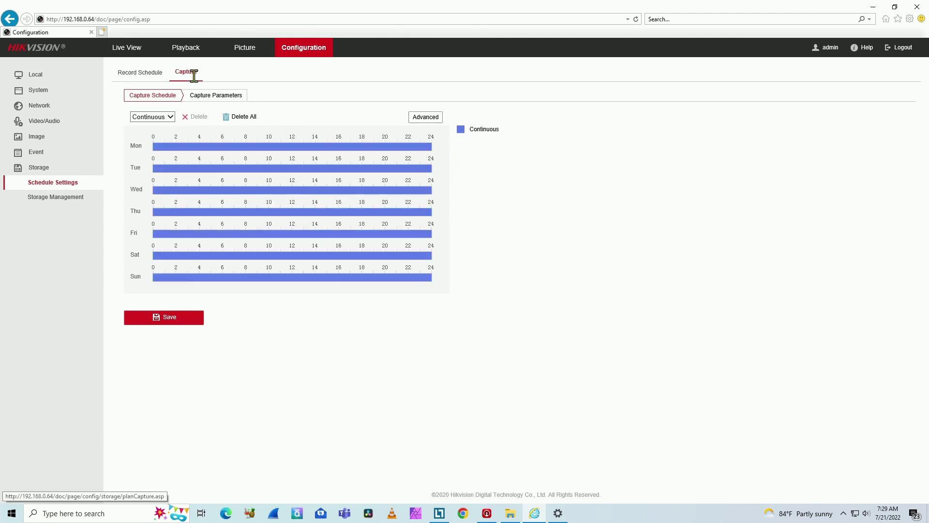
pyautogui.click(165, 121)
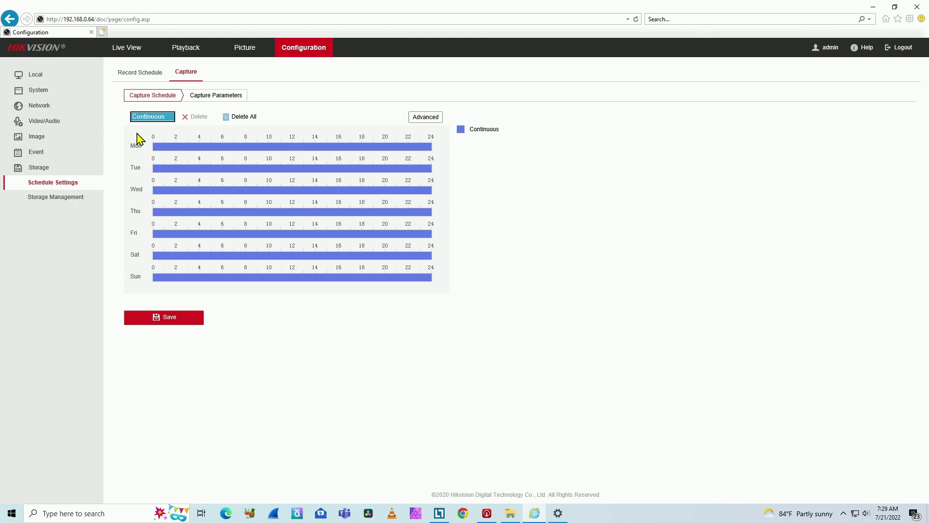
pyautogui.click(143, 150)
pyautogui.moveTo(170, 284)
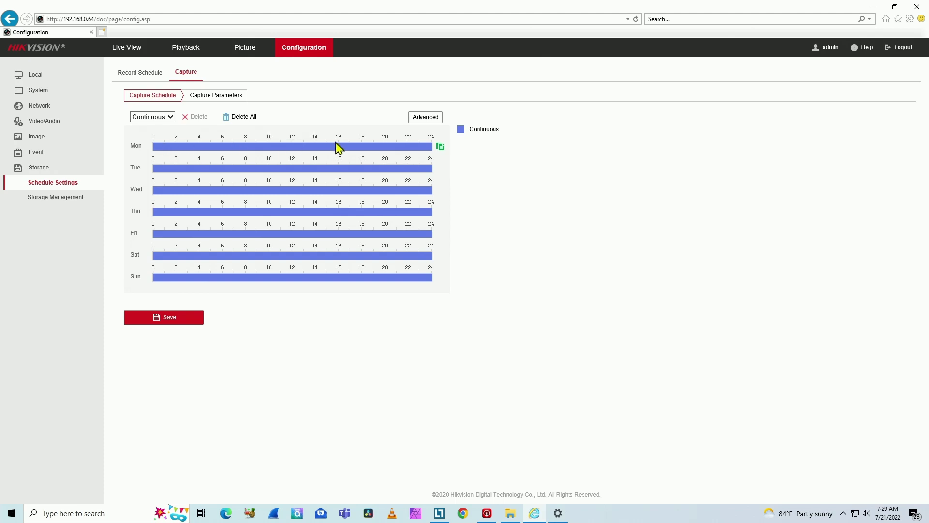
# Save timed snapshot parameters as JPEG, 3840*2160, High quality, every 1 s
pyautogui.click(209, 98)
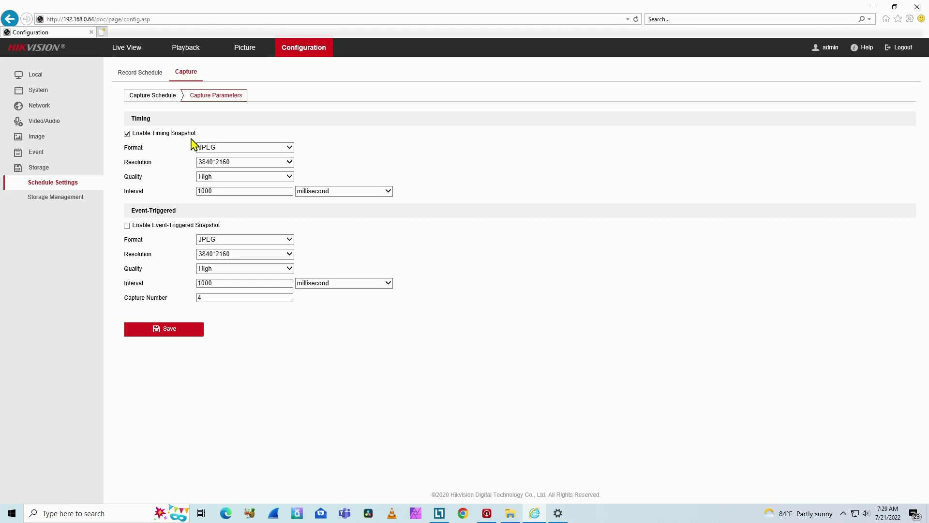
pyautogui.click(255, 152)
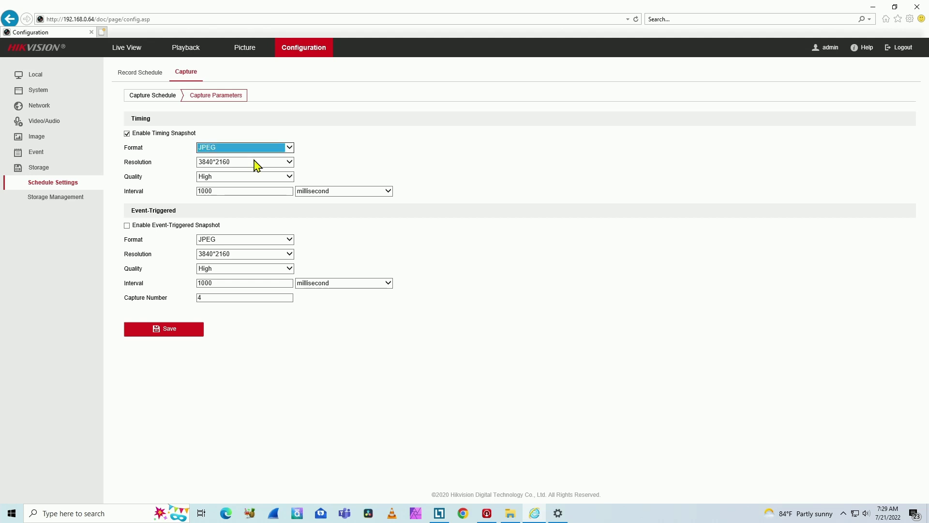
pyautogui.click(257, 166)
pyautogui.click(255, 178)
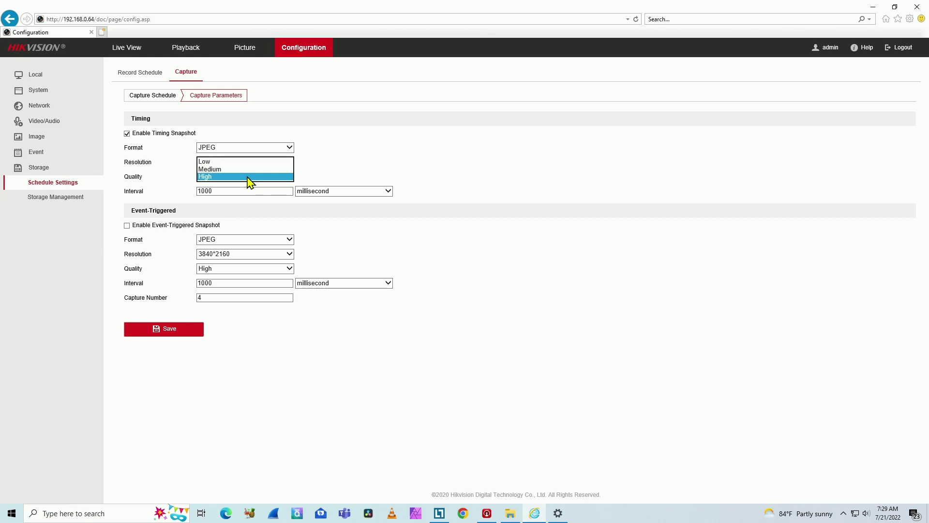
pyautogui.click(346, 166)
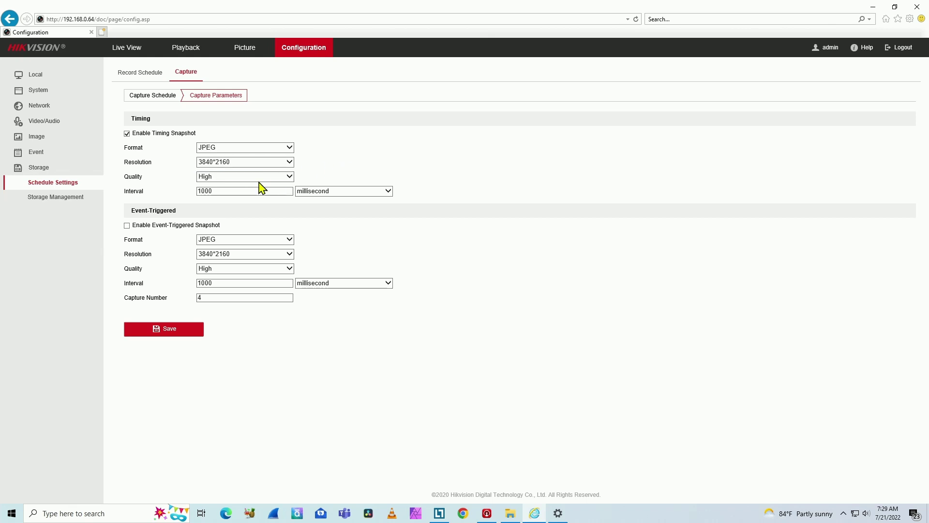
pyautogui.click(357, 192)
pyautogui.click(309, 204)
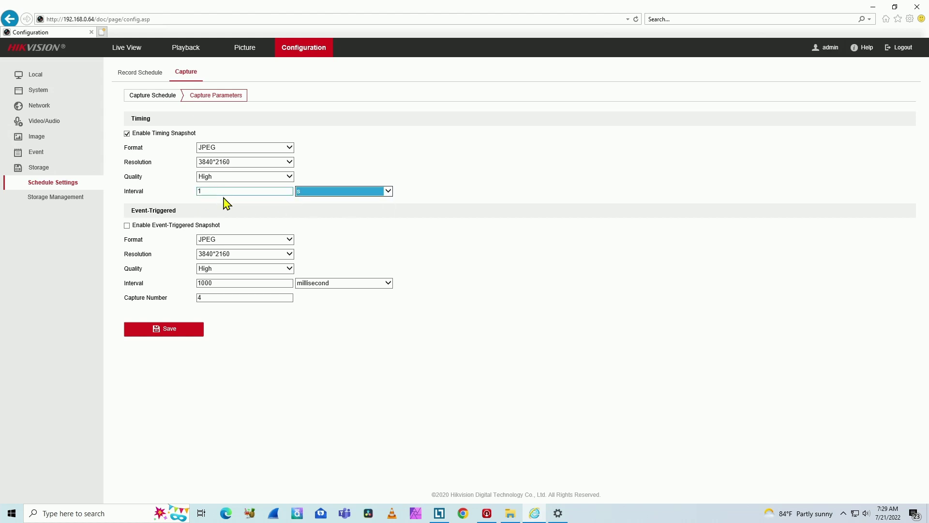
pyautogui.click(310, 222)
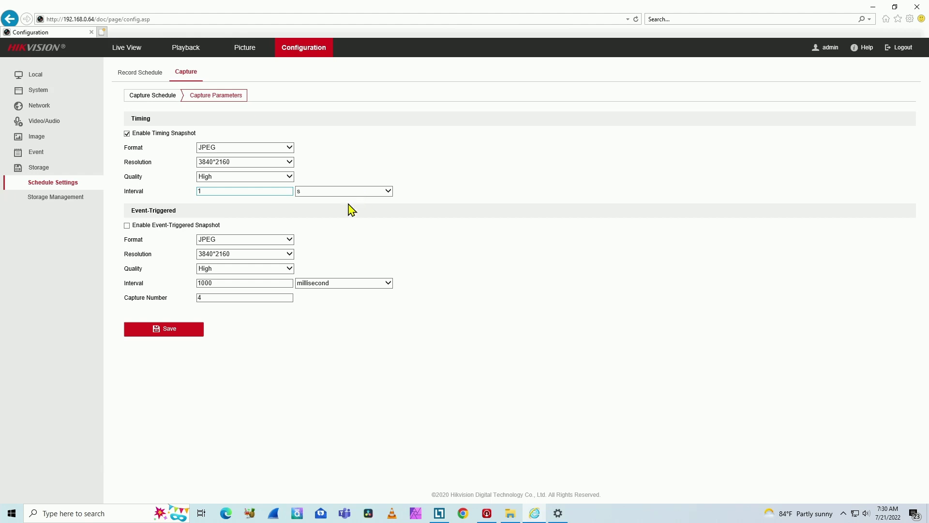
pyautogui.click(187, 334)
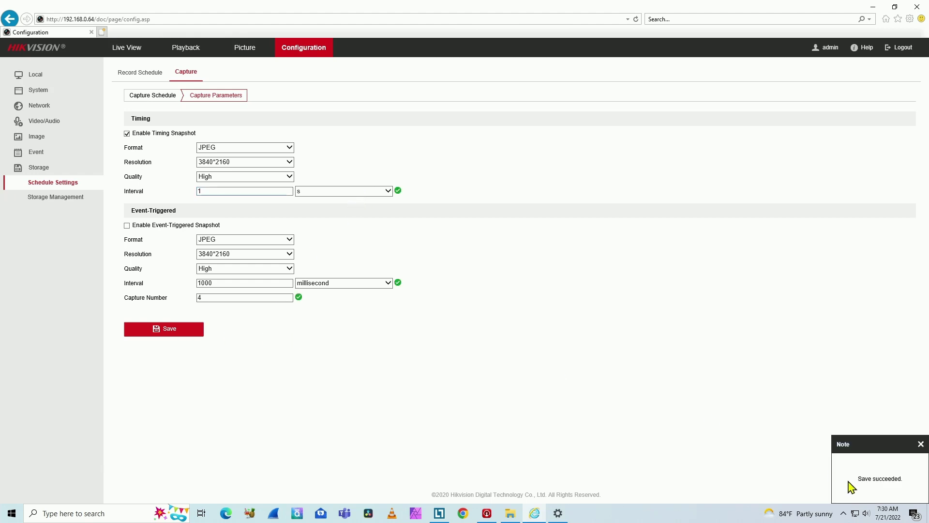
pyautogui.click(243, 50)
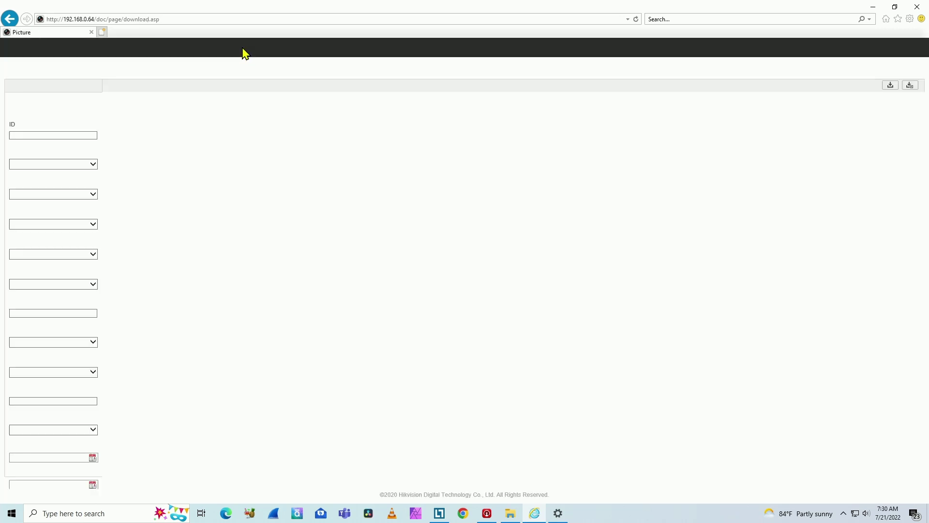
pyautogui.click(92, 145)
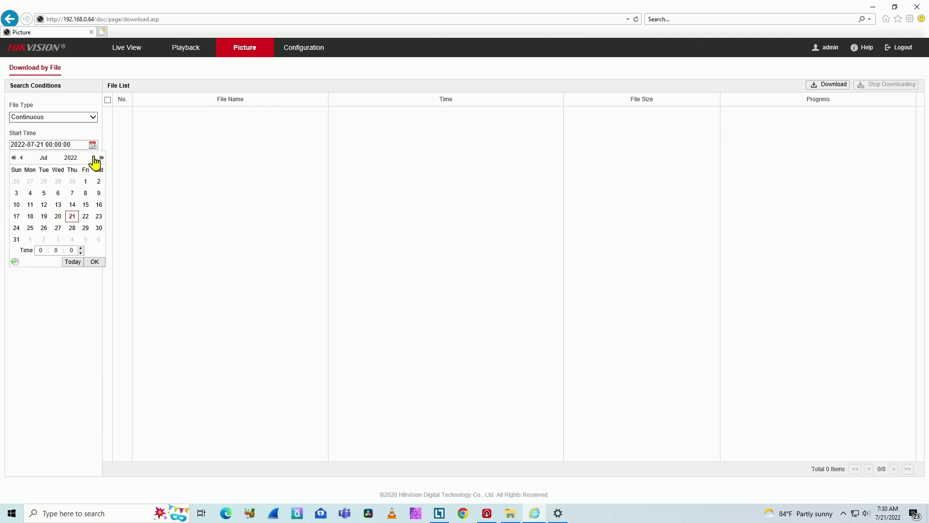
pyautogui.click(58, 217)
pyautogui.click(95, 262)
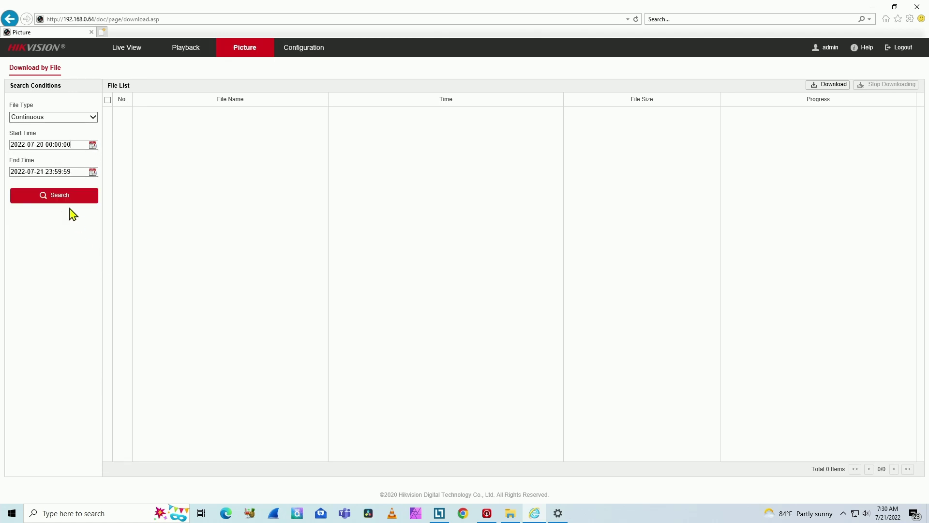
pyautogui.click(70, 202)
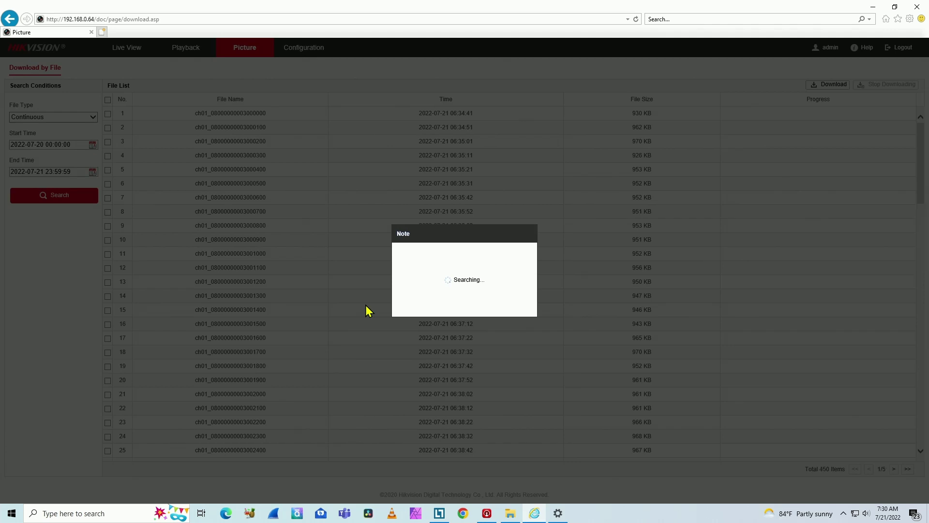
# Download the newest snapshot, number 1129, from the last page of results
pyautogui.scroll(-8, 442, 325)
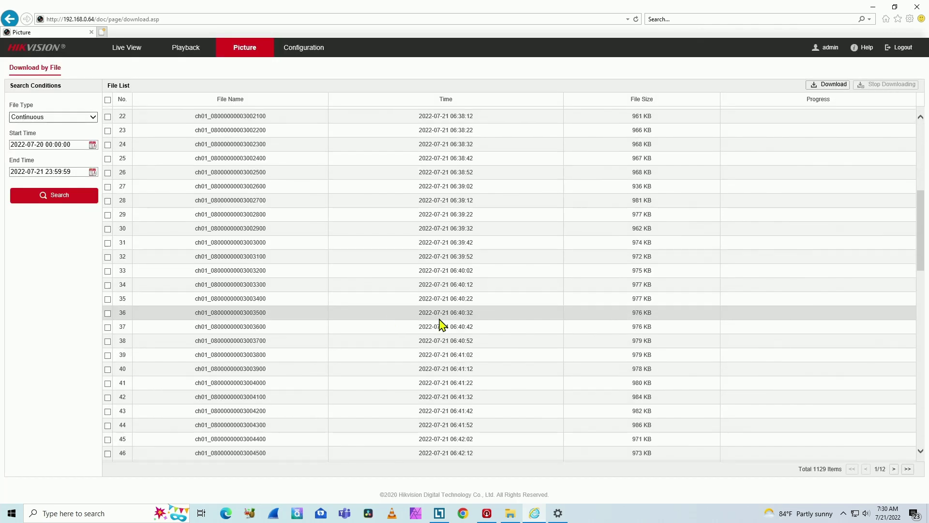
pyautogui.click(906, 469)
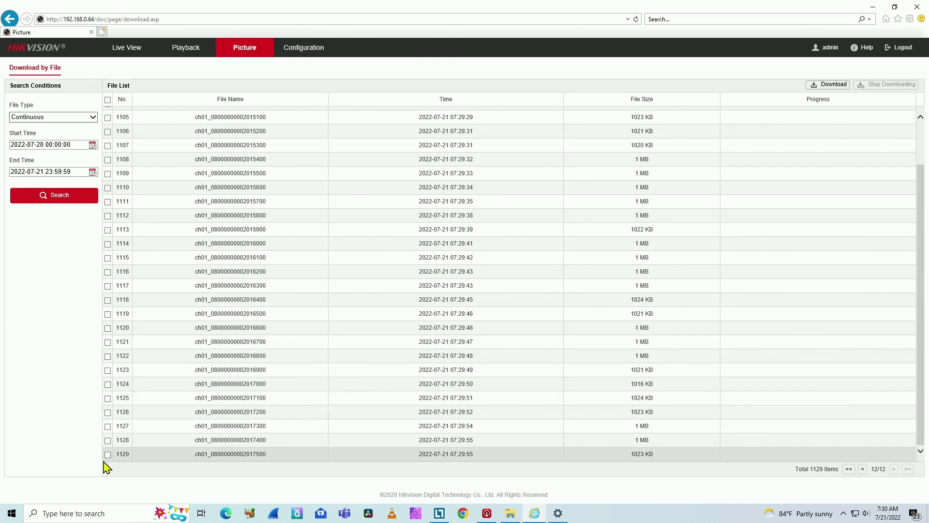
pyautogui.click(108, 455)
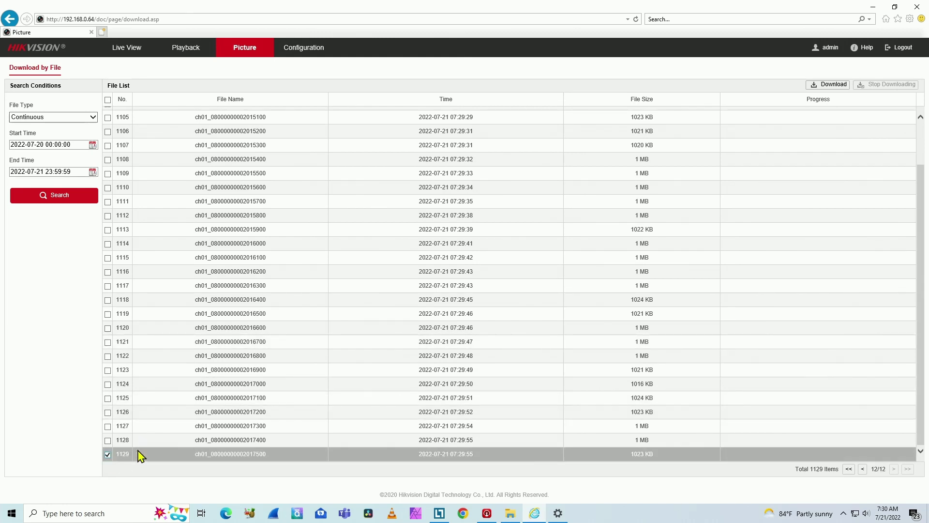
pyautogui.click(822, 87)
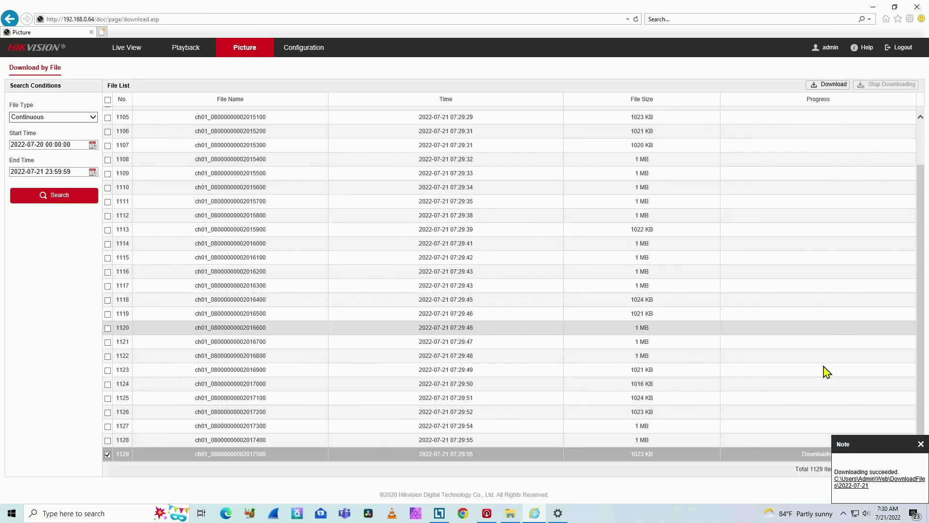
# Open the download folder maximized and view the newest snapshot ch01_08000000002017500.jpg in Photos
pyautogui.click(856, 486)
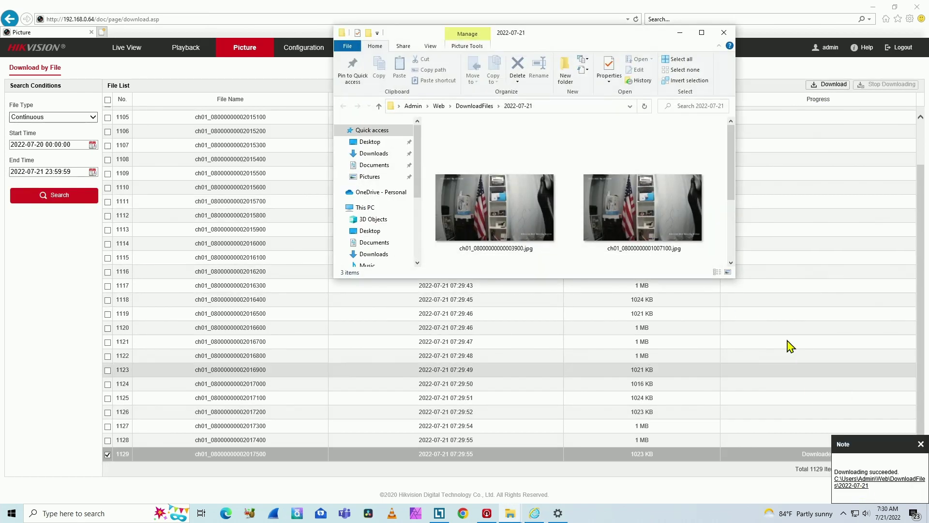
pyautogui.click(702, 33)
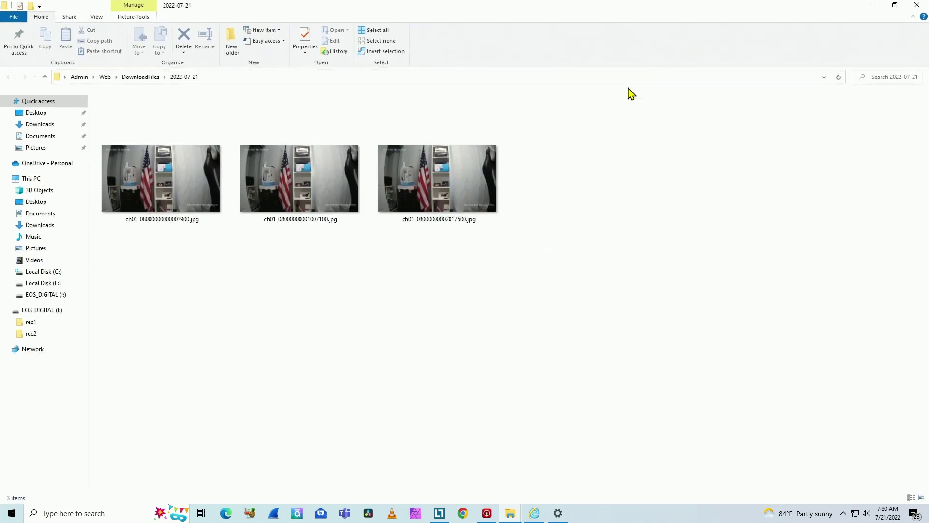
pyautogui.click(434, 180)
pyautogui.doubleClick(434, 180)
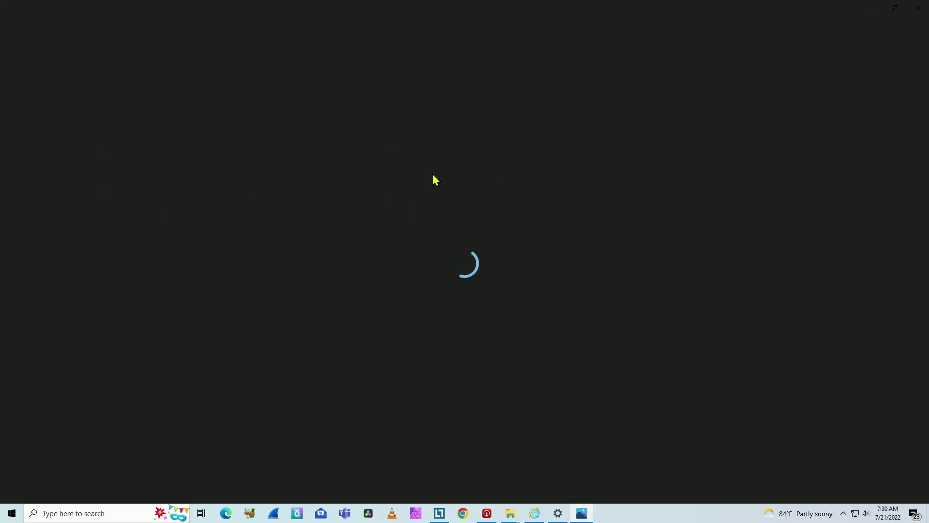